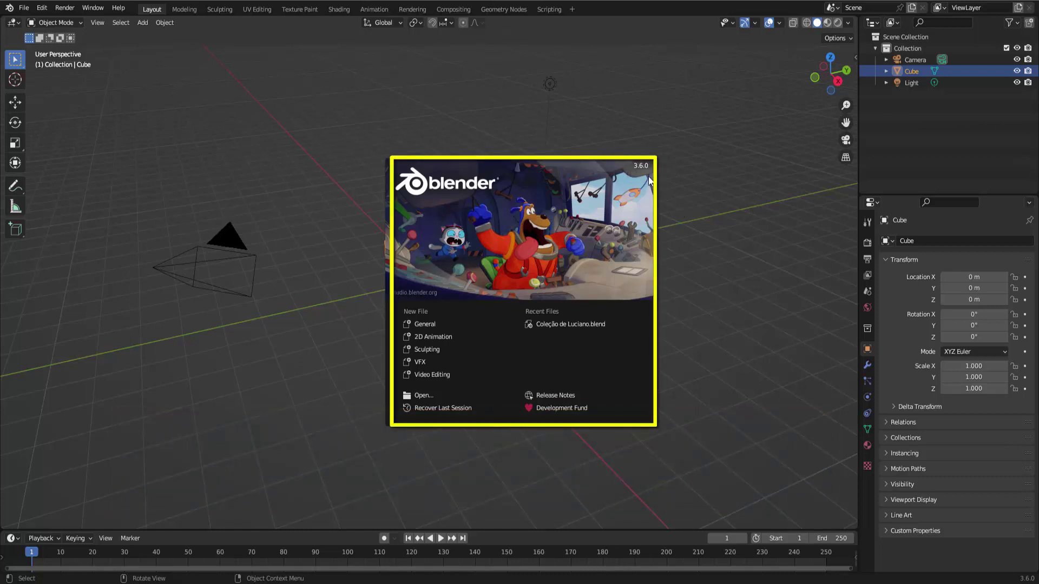
Dismiss the splash screen, hide the Light and Camera, and zoom in on the cube
left_click(705, 209)
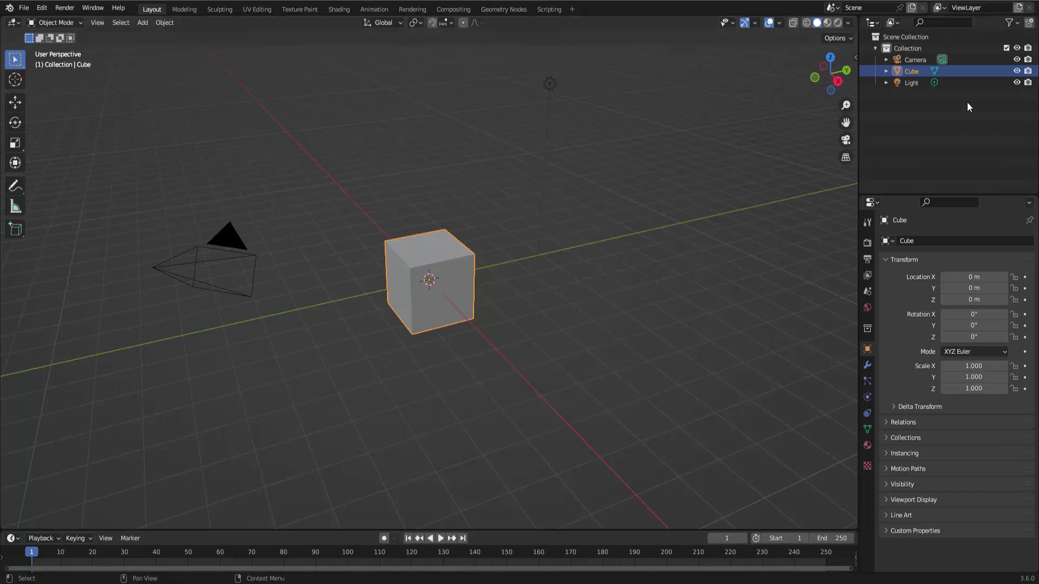
left_click(1016, 82)
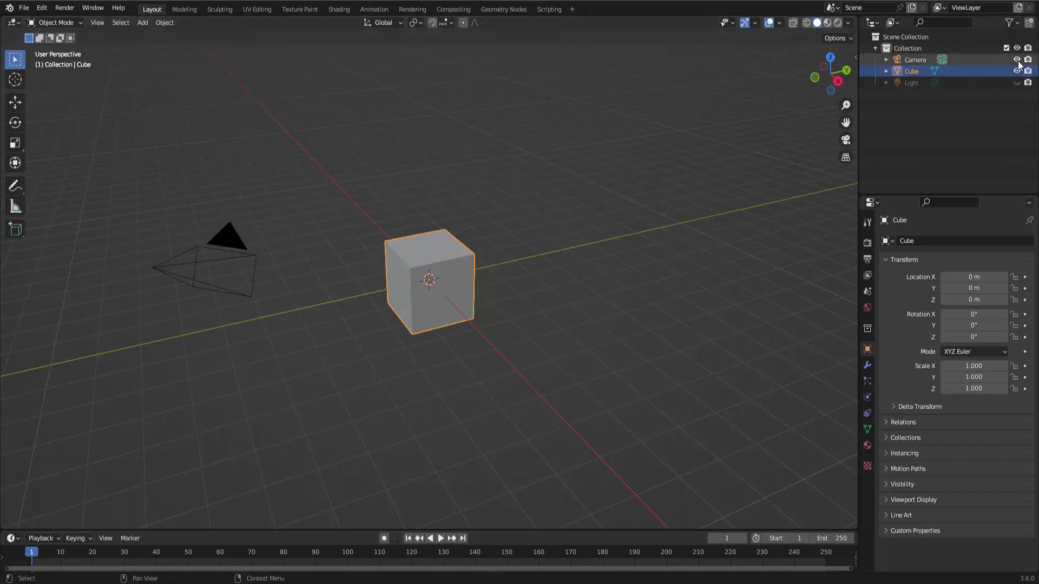
left_click(1017, 60)
scroll(445, 237, "up", 2)
scroll(452, 238, "up", 1)
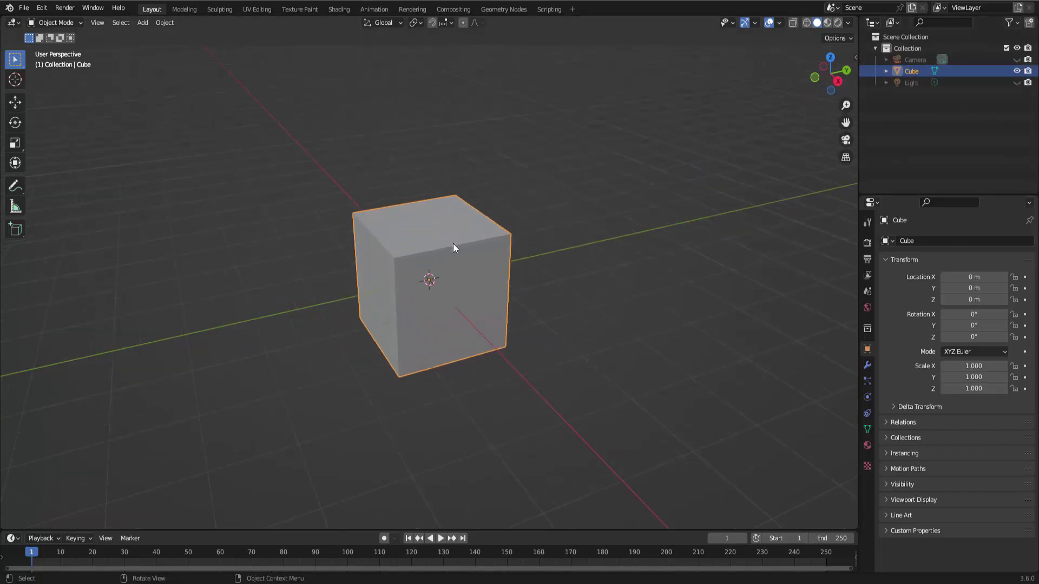
Browse the mesh primitives without adding any, and reselect the cube
left_click(142, 22)
left_click(467, 156)
left_click(447, 234)
left_click(63, 24)
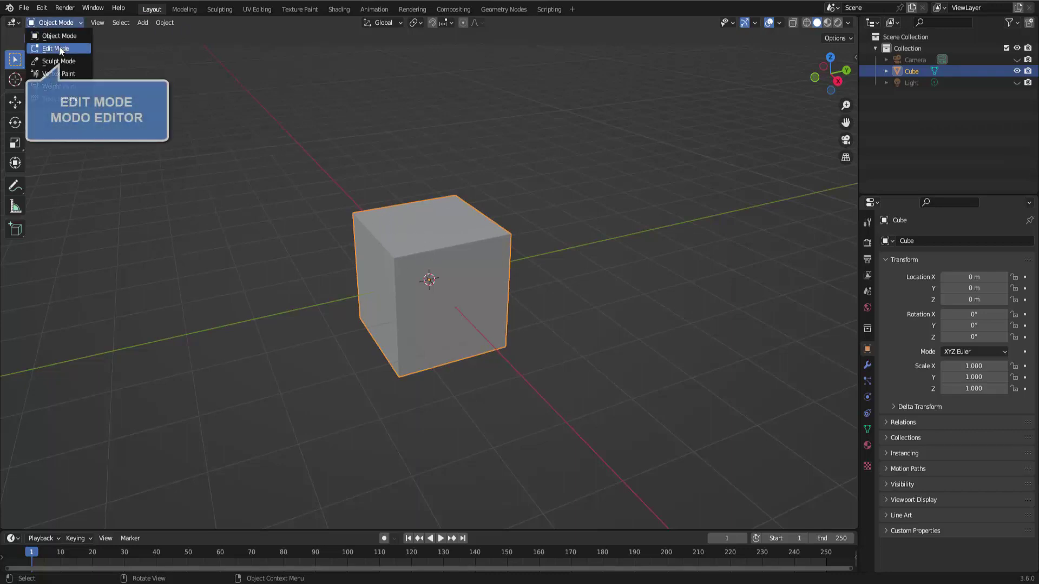
In Edit Mode, inset each cube face individually and extrude the insets outward along normals
left_click(57, 45)
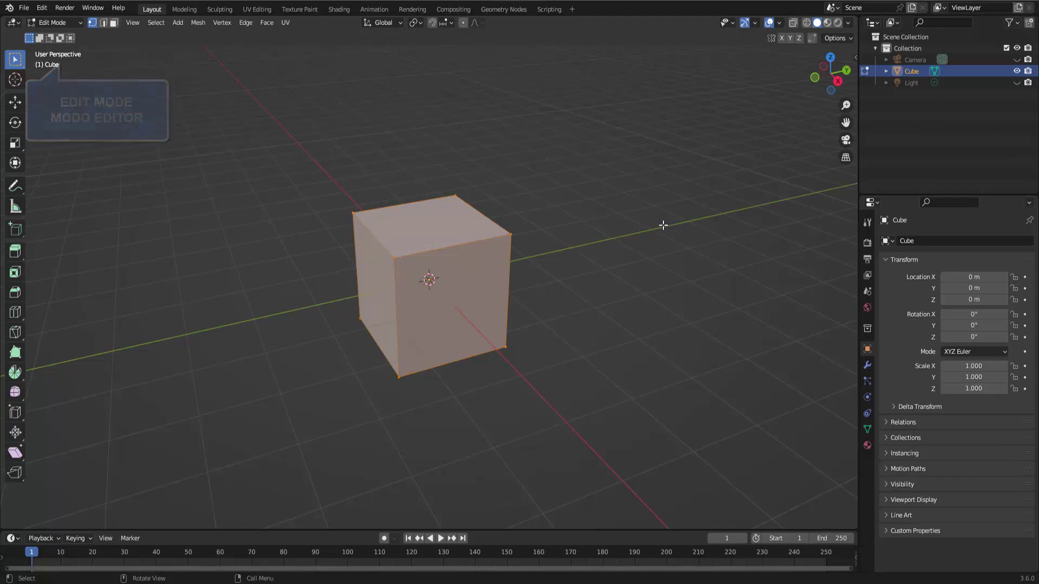
key("i")
key("i")
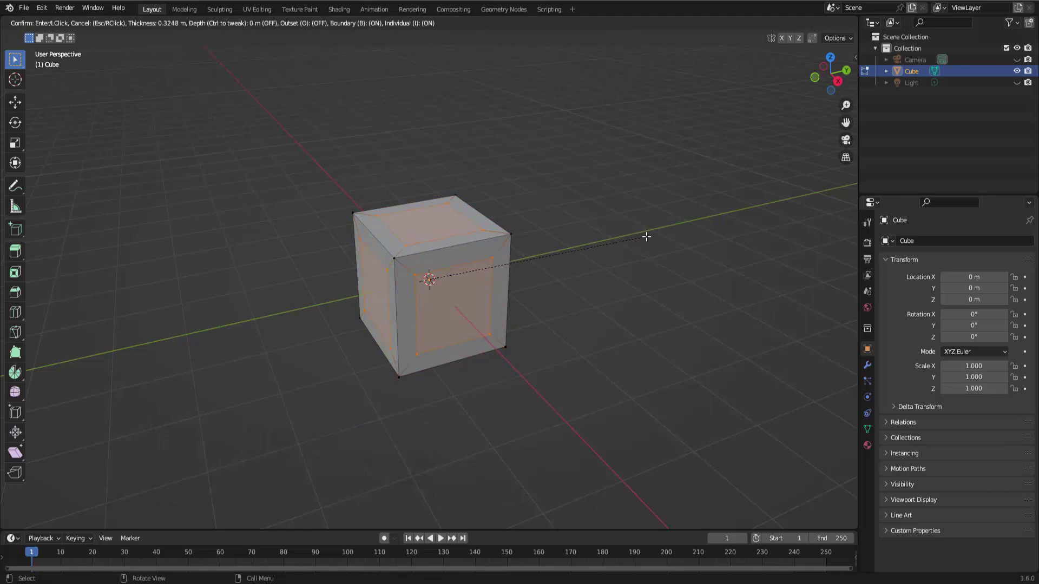
left_click(646, 236)
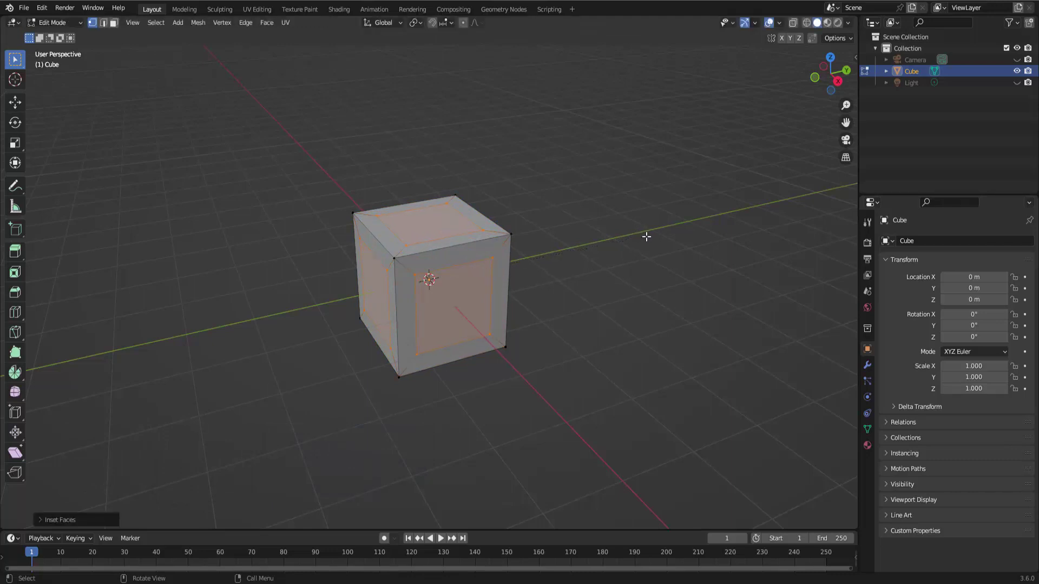
key("alt+e")
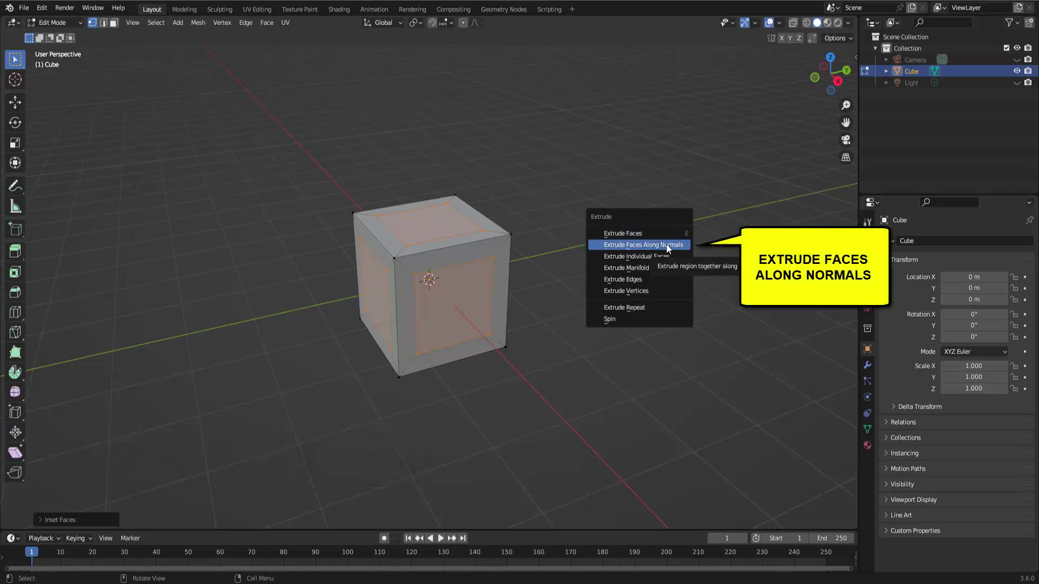
left_click(667, 248)
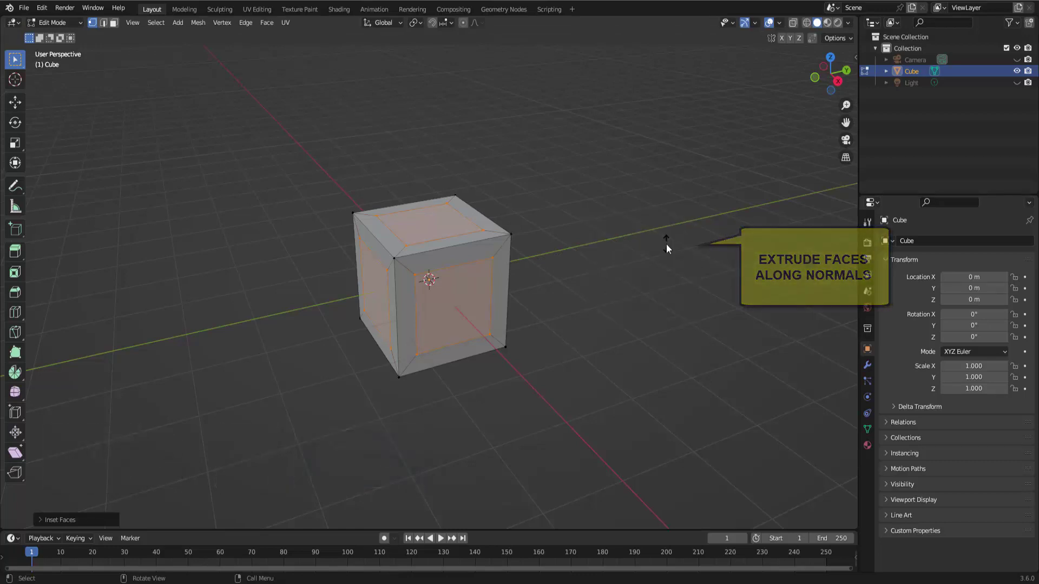
left_click(682, 217)
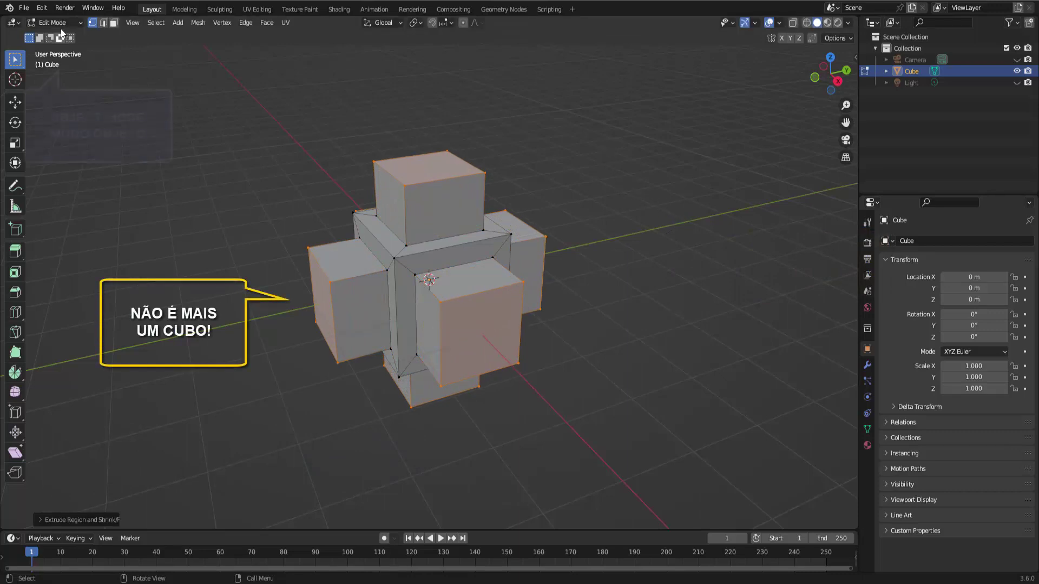
key("Tab")
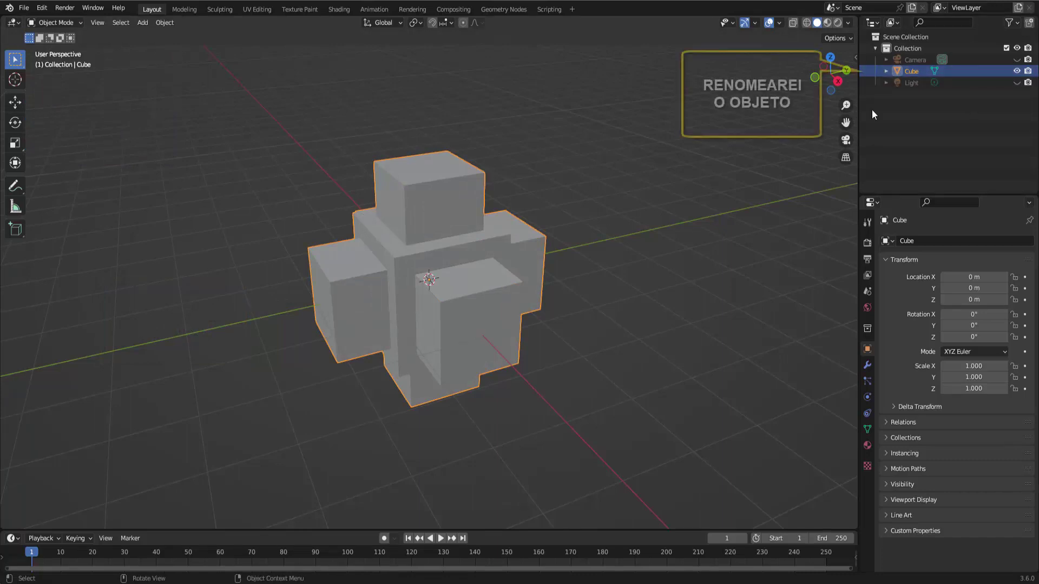
Rename Cube to 'forma estranha 1' in the Outliner and switch the viewport to Material Preview
double_click(907, 70)
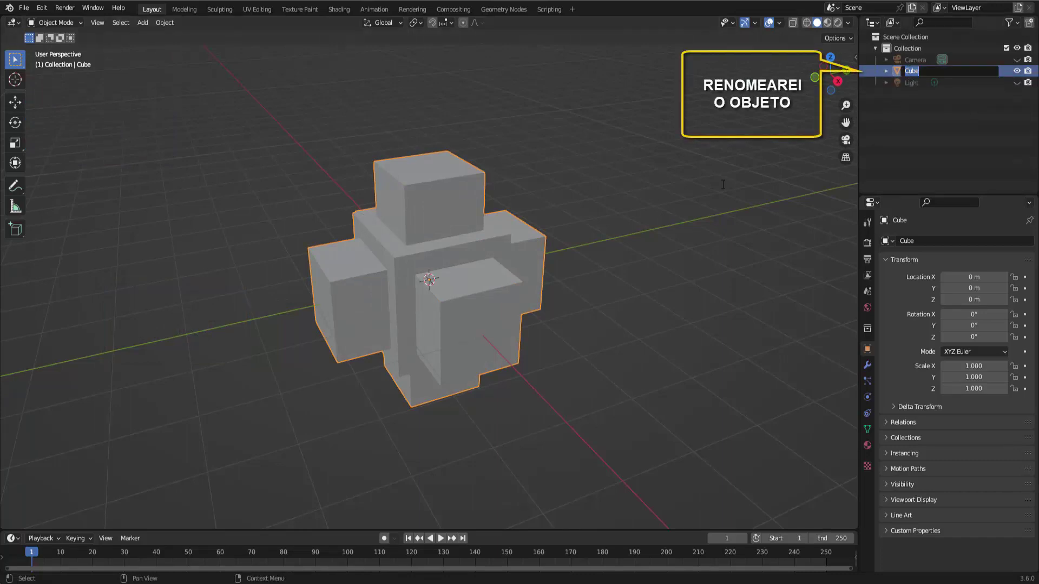
type("forma estra")
type("nha 1")
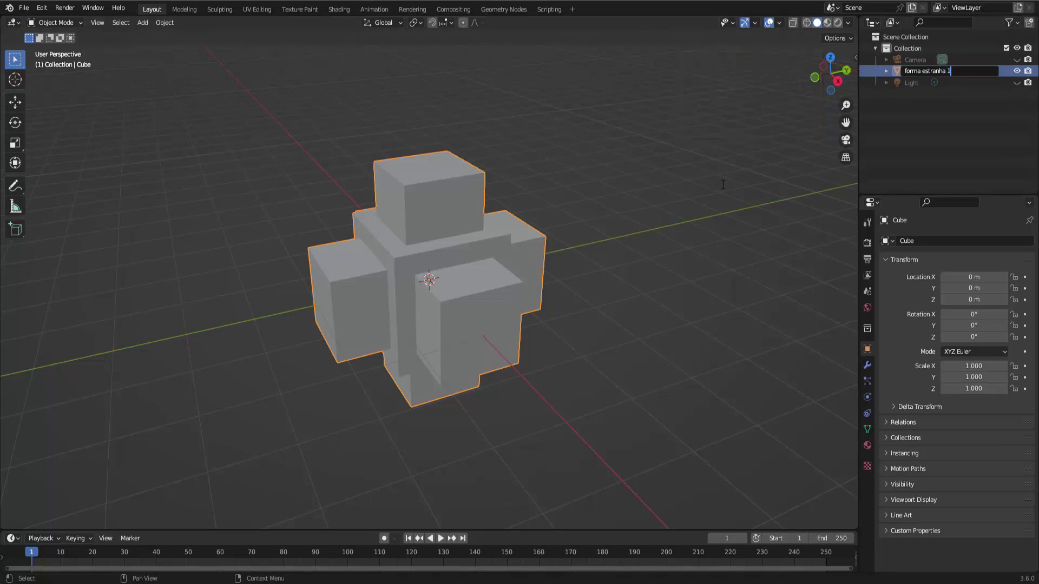
key("Return")
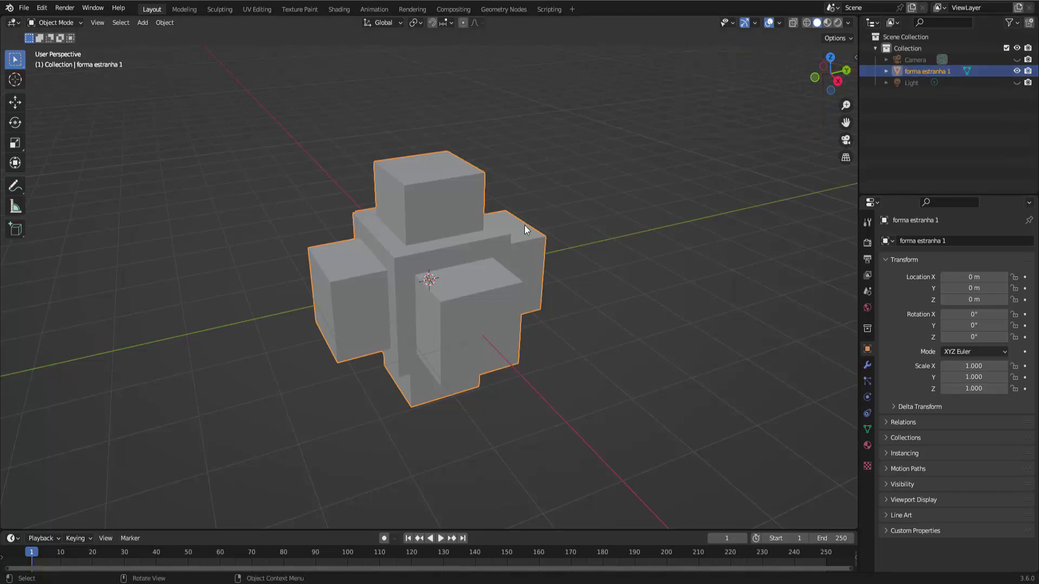
left_click(827, 22)
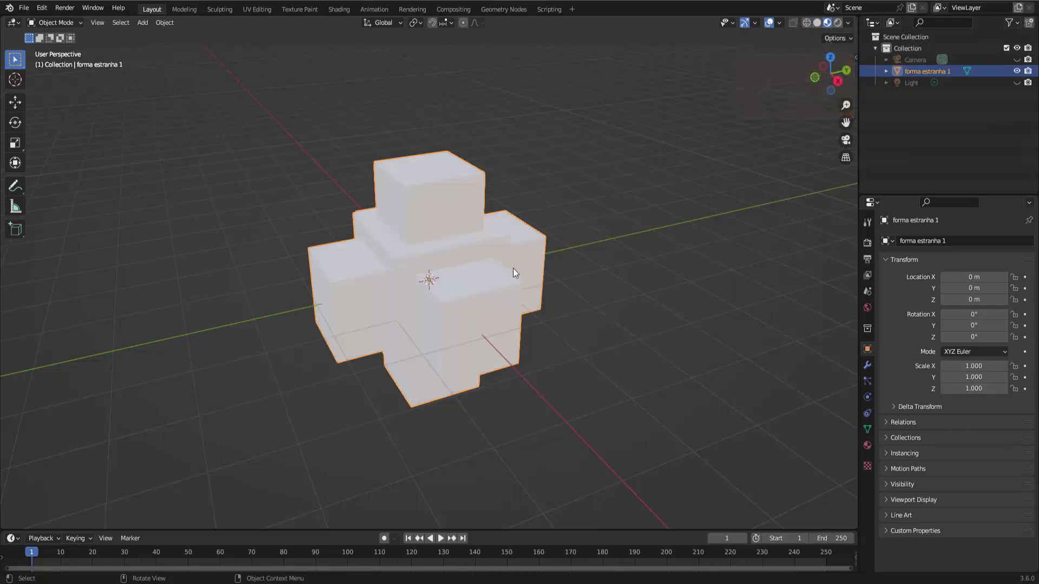
middle_click_drag(609, 267, 628, 257)
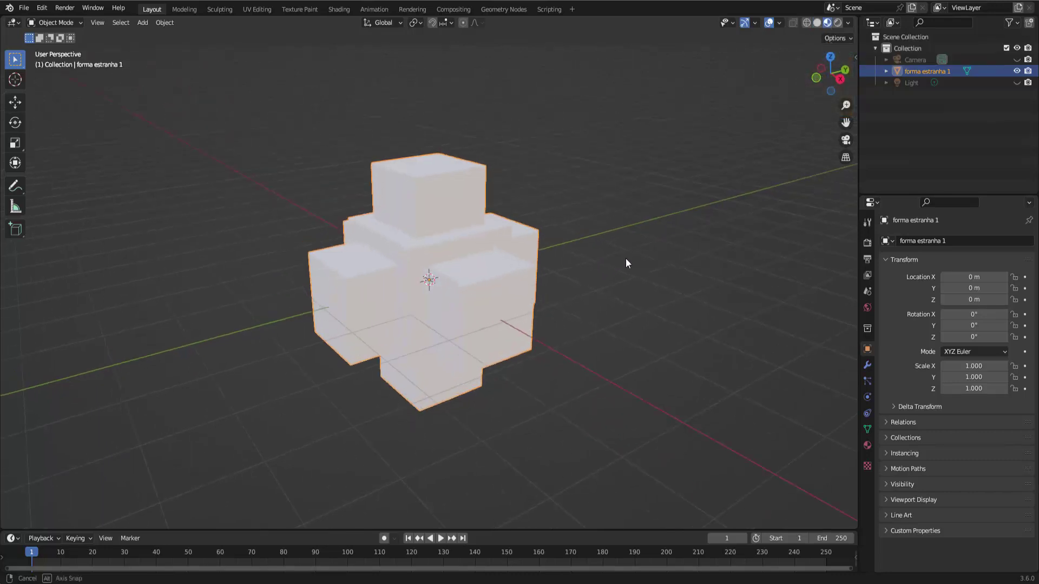
Set the object's material Base Color to orange and name the material 'Laranja'
left_click(868, 445)
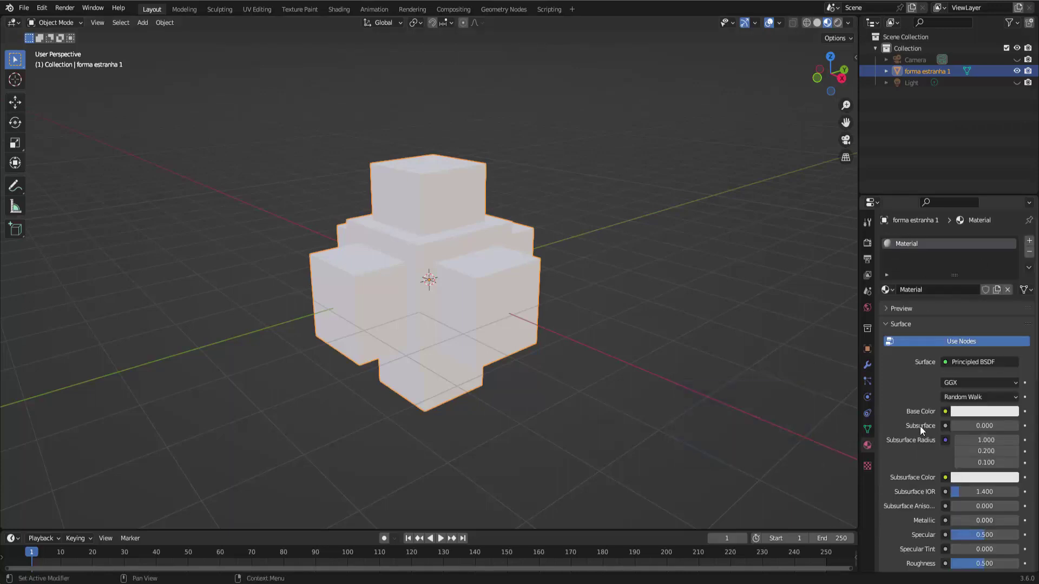
left_click(988, 411)
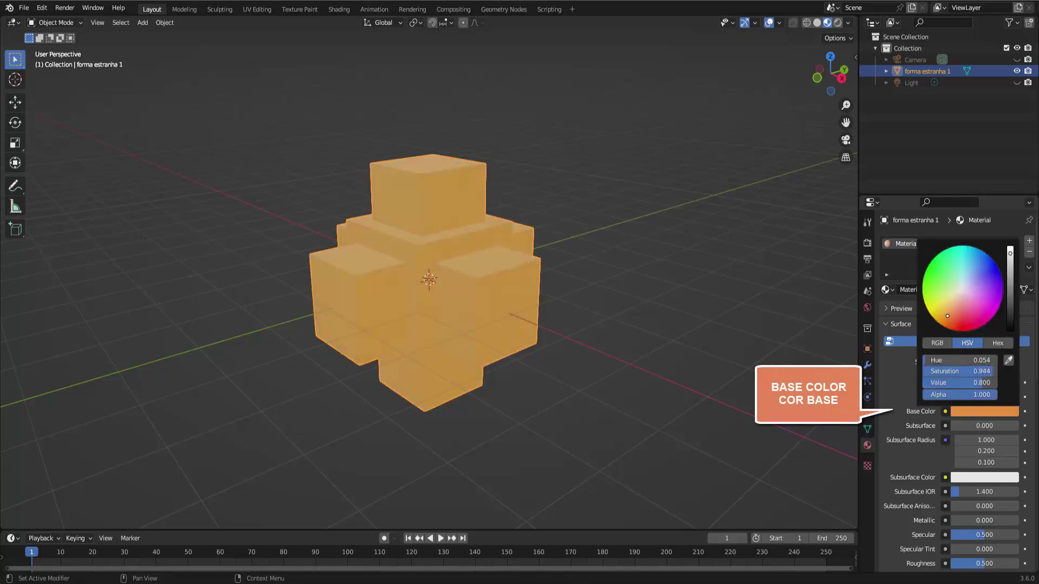
scroll(642, 267, "down", 1)
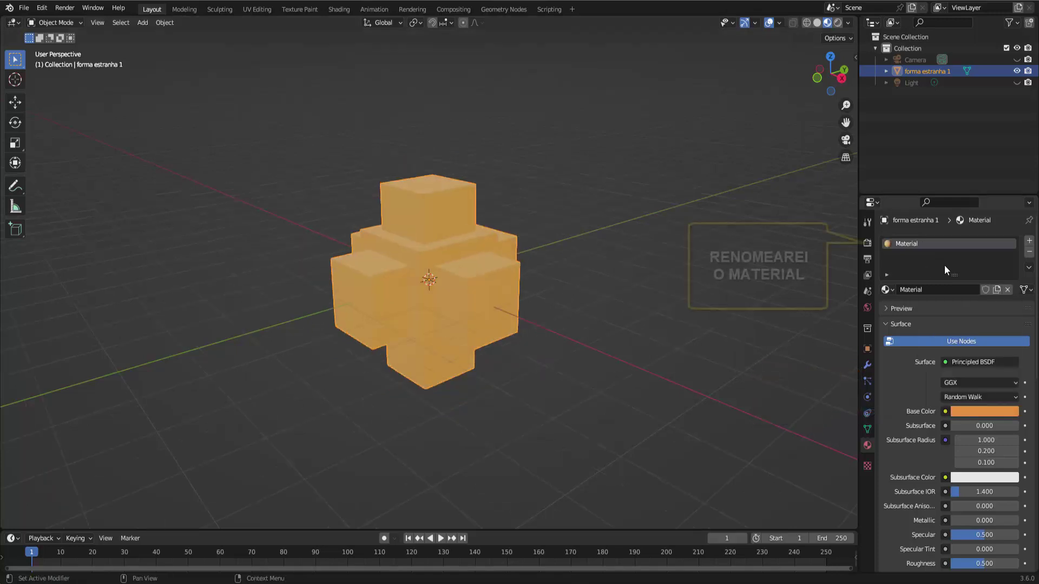
double_click(902, 243)
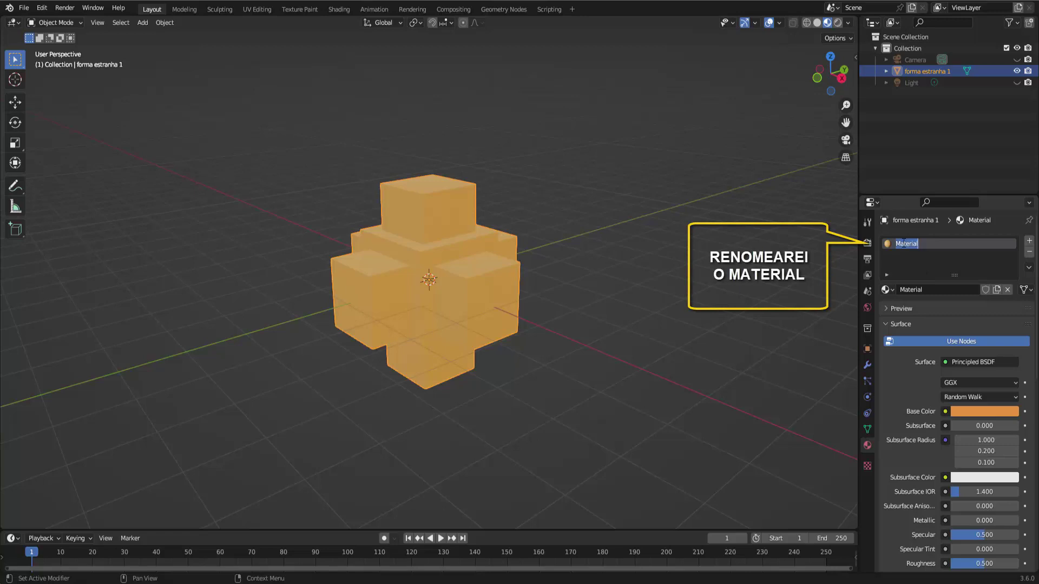
type("Laranja")
key("Return")
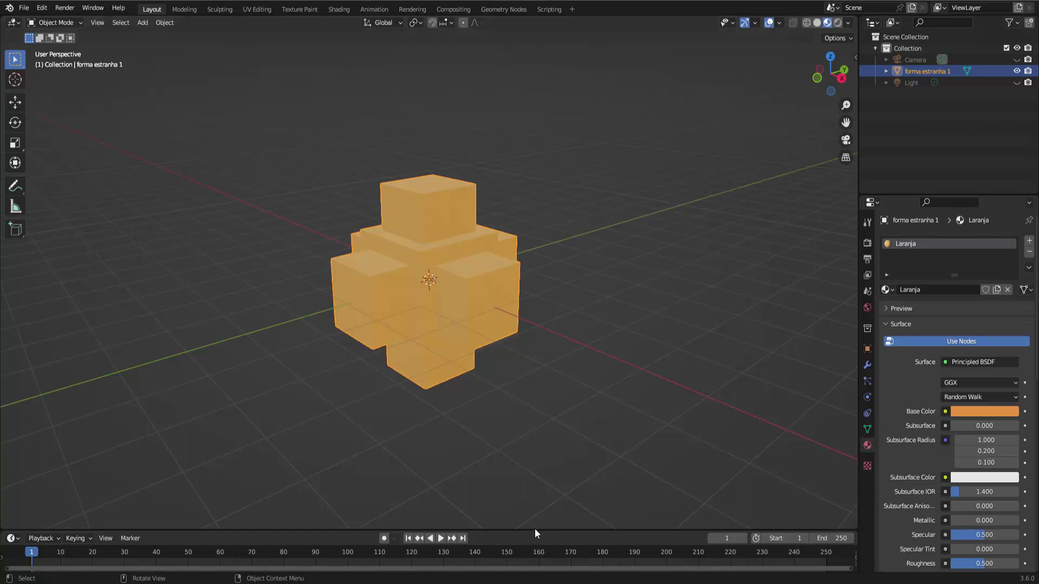
Enlarge the timeline into an Asset Browser showing User Library, then bring up Downloads
left_click_drag(535, 529, 552, 337)
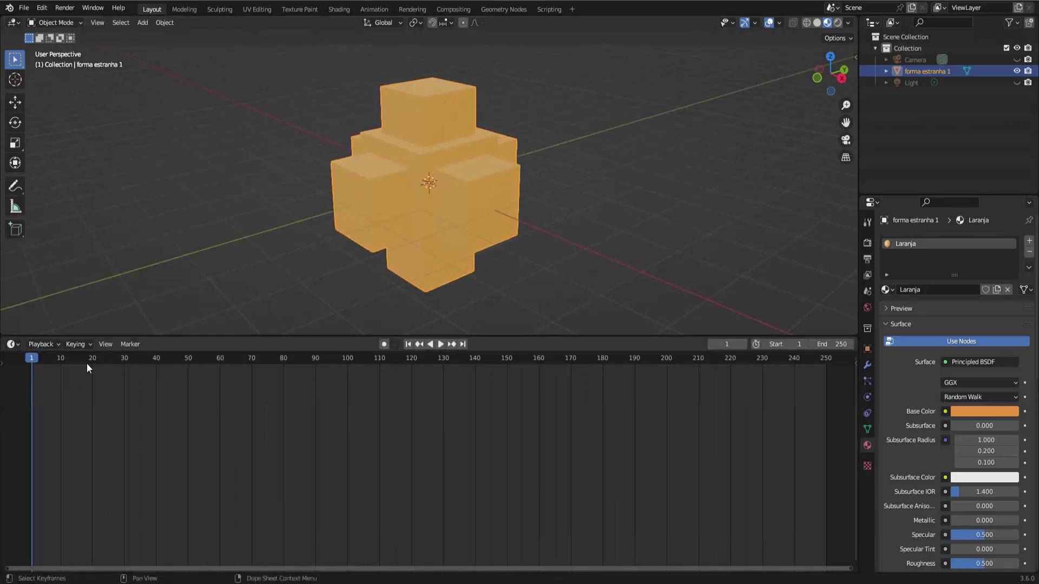
left_click(13, 345)
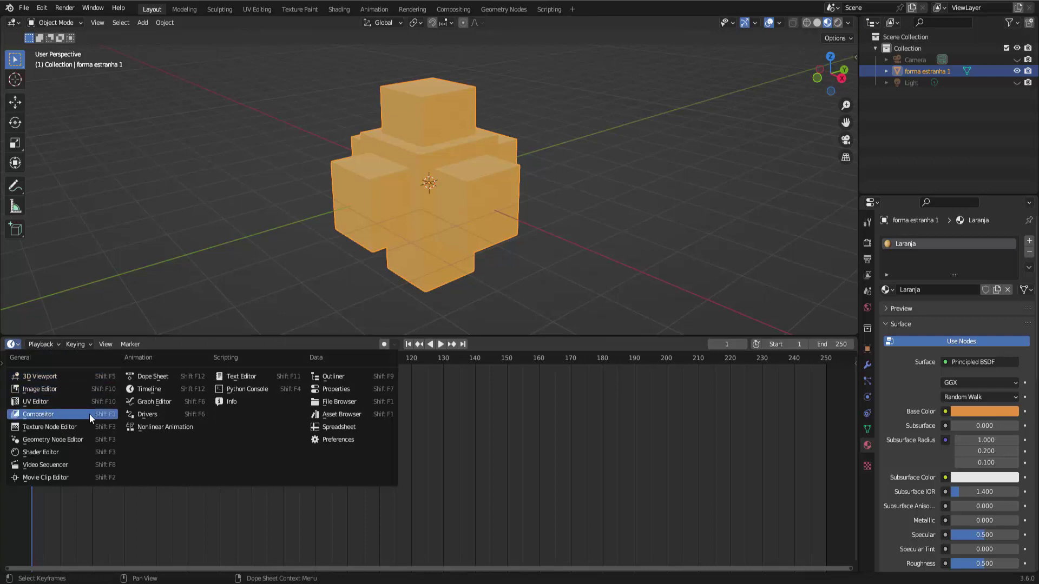
left_click(342, 414)
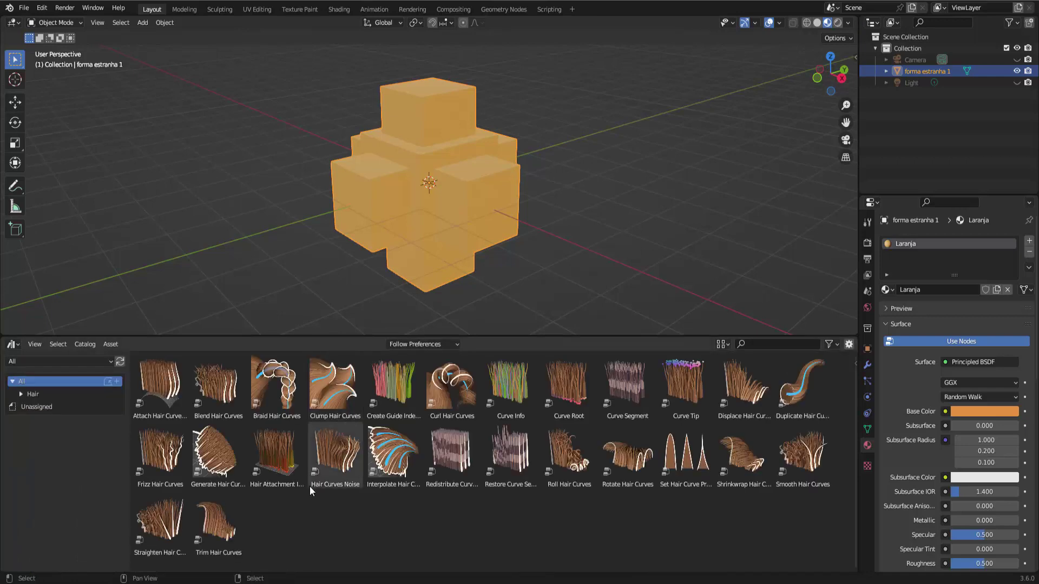
left_click(110, 362)
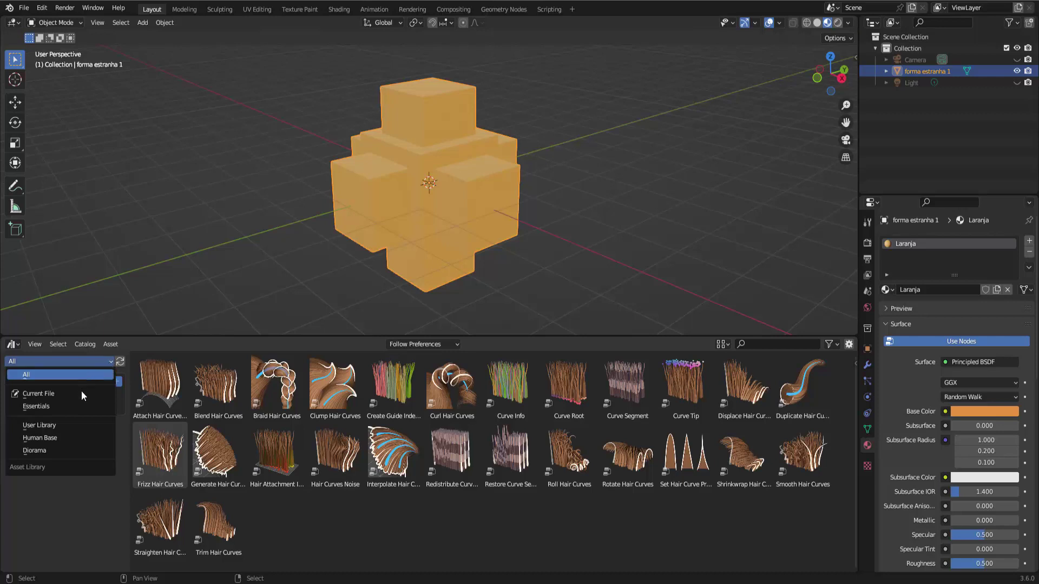
left_click(62, 423)
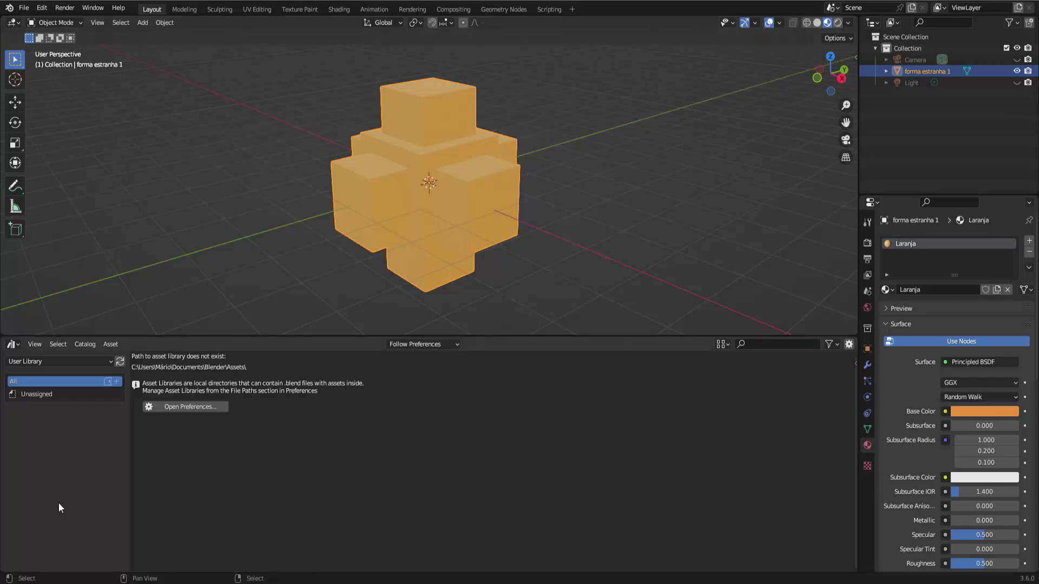
left_click(235, 549)
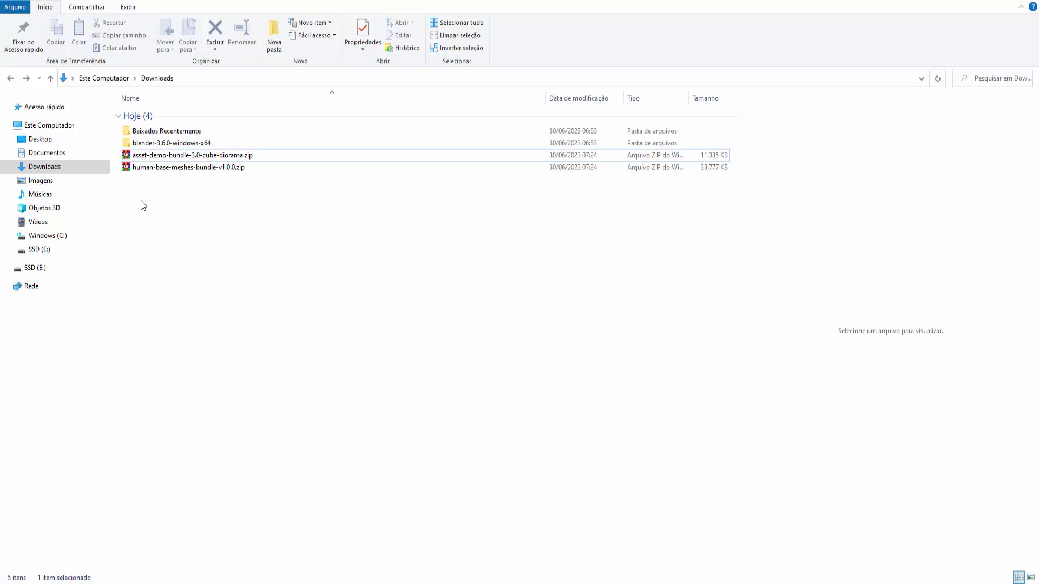
Create a new folder named 'PASTA DE COLEÇÕES ASSETS' in Downloads
right_click(164, 190)
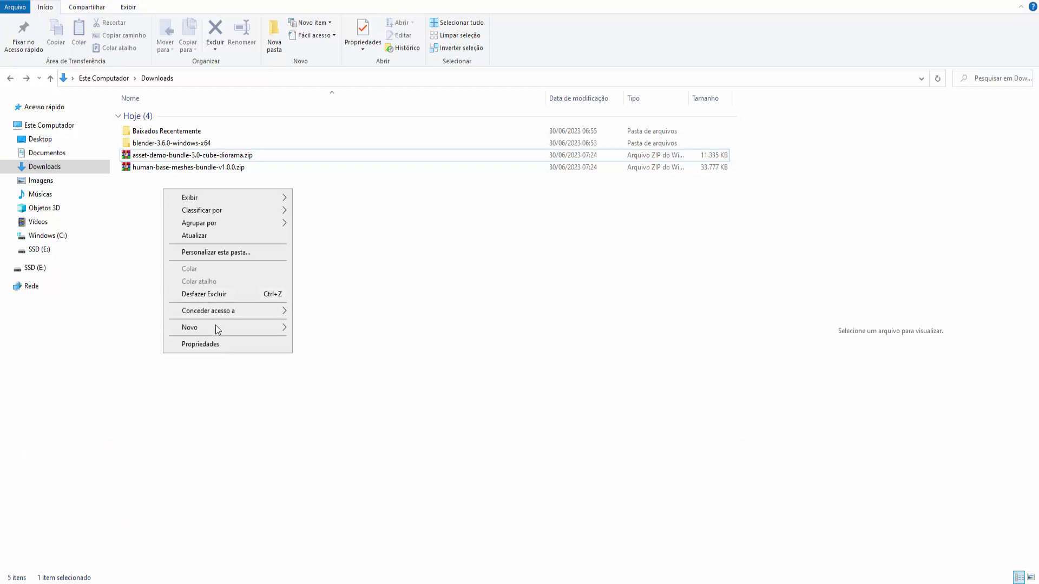
mouse_move(199, 327)
left_click(322, 330)
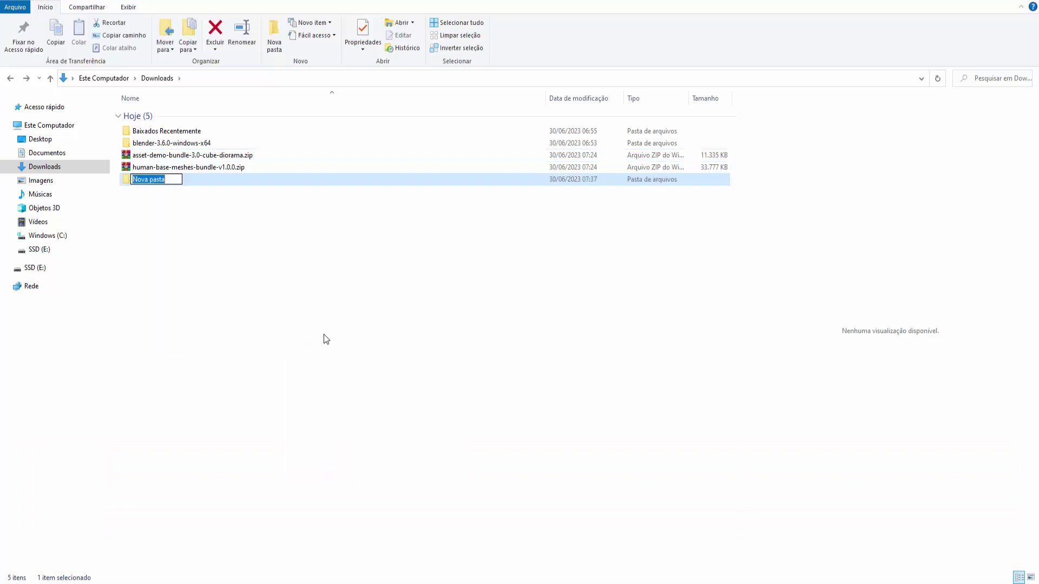
type("PASTA ")
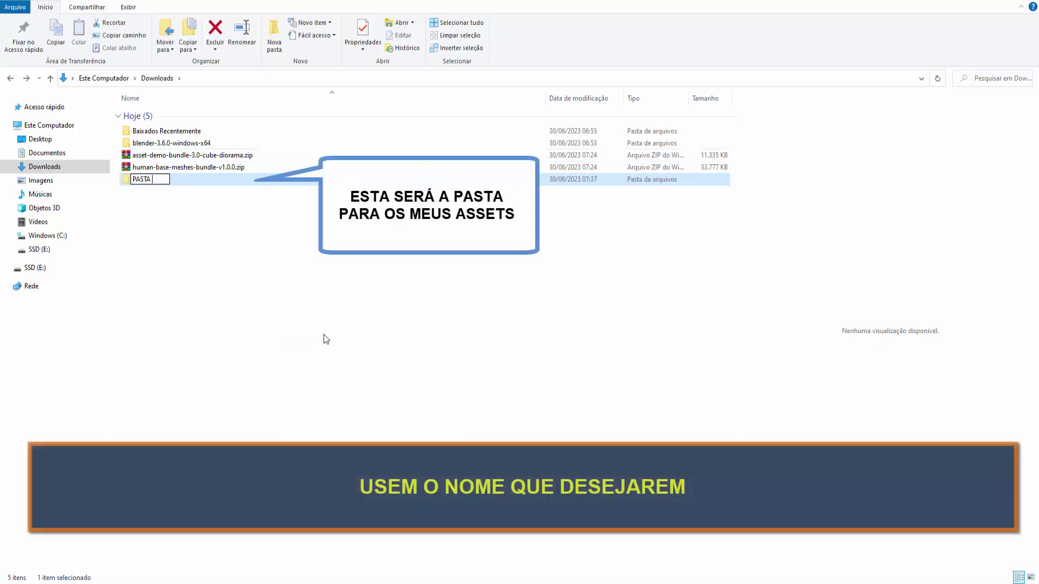
type("DE COLEÇÕES")
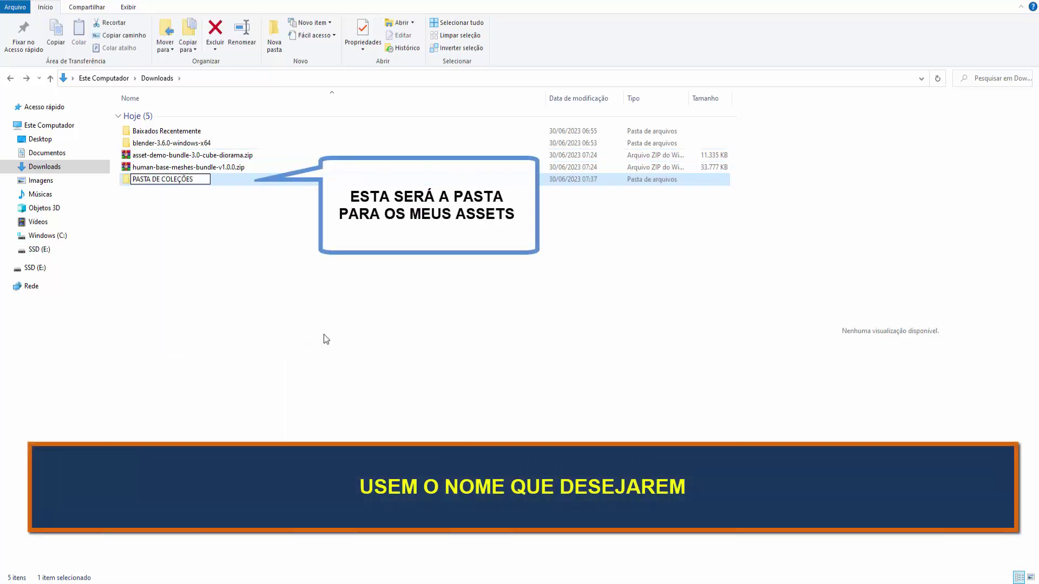
type(" ASS")
type("ETS")
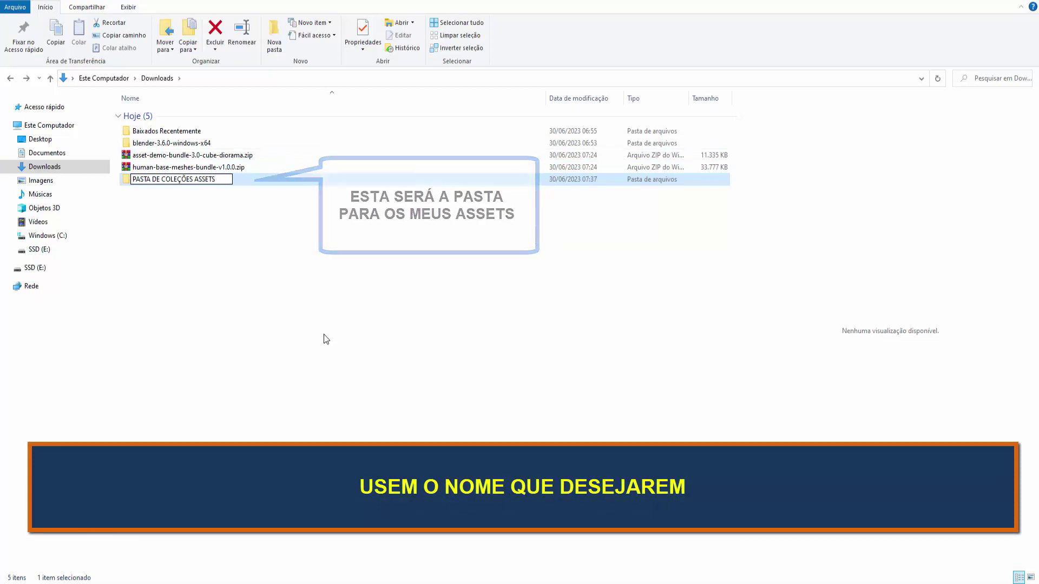
key("Return")
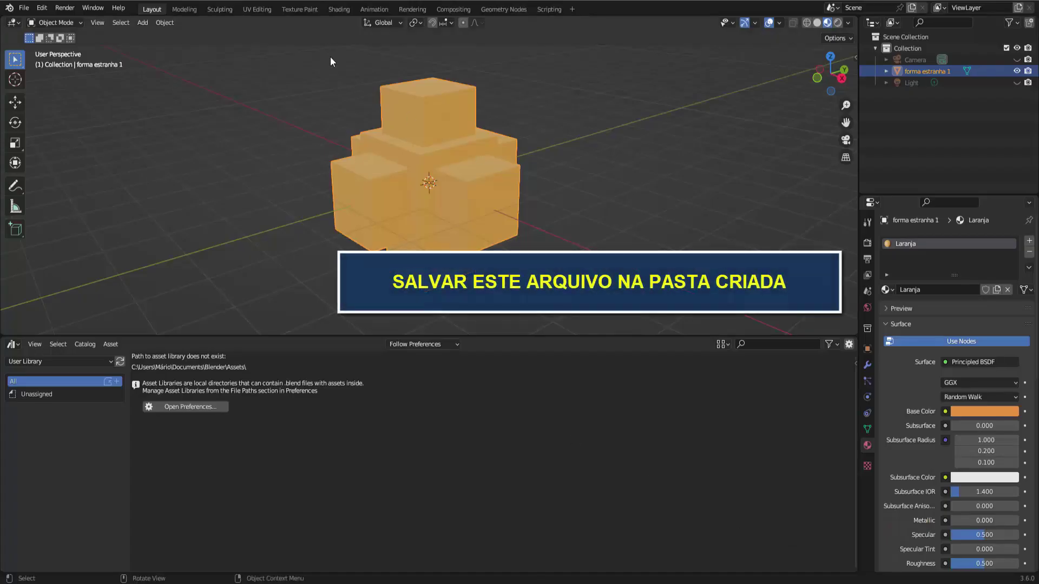
Save As 'Teste com Assets.blend' inside the PASTA DE COLEÇÕES ASSETS folder
left_click(25, 8)
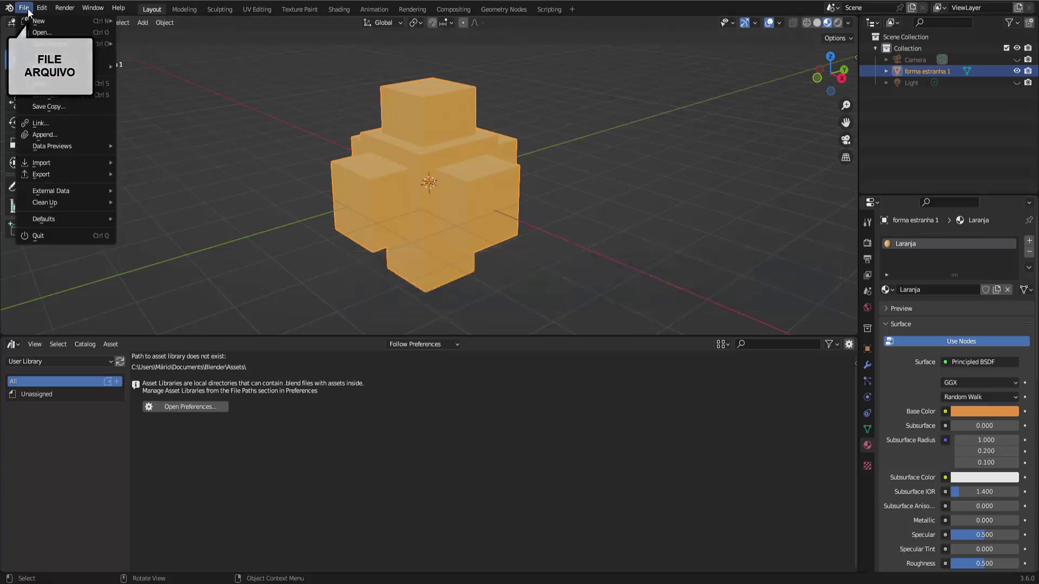
left_click(51, 95)
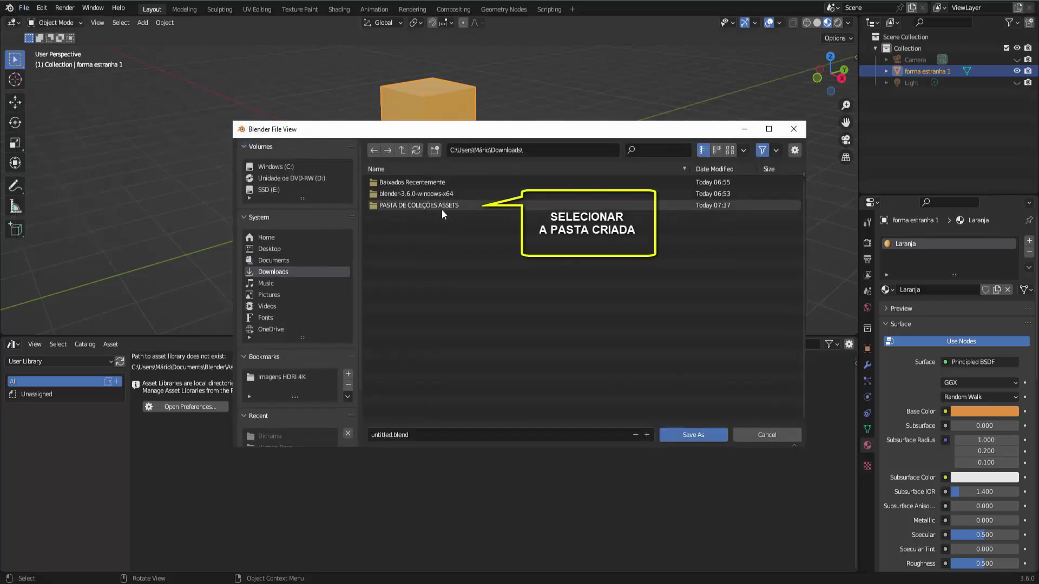
left_click(427, 208)
double_click(427, 208)
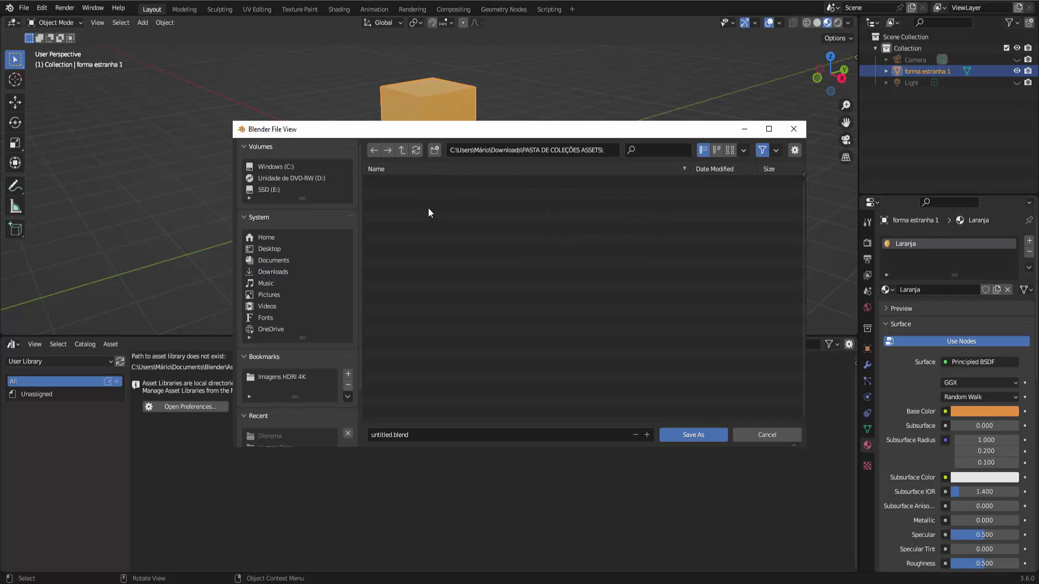
left_click(391, 434)
type("Teste")
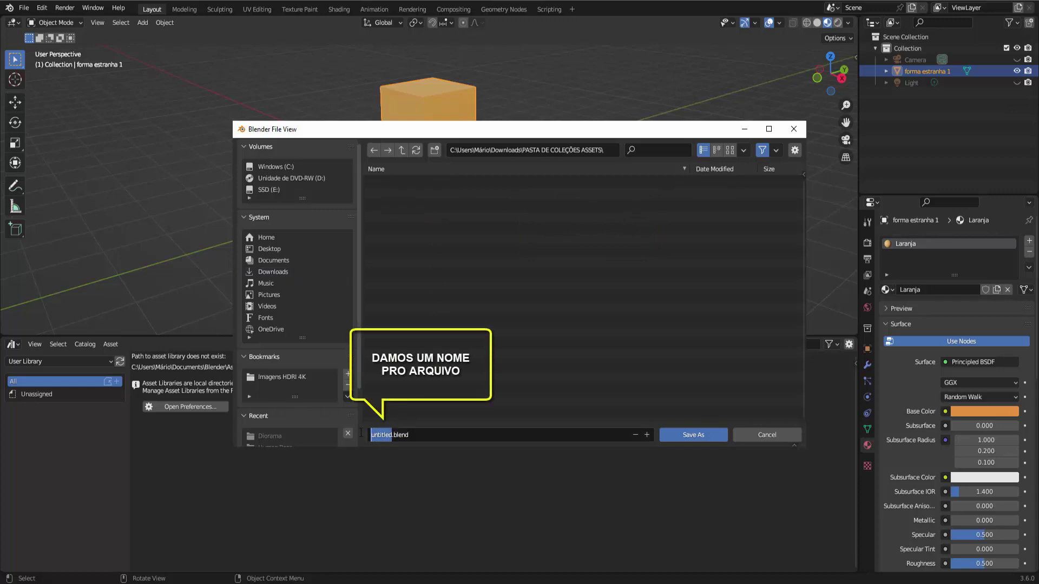
type(" com Assets")
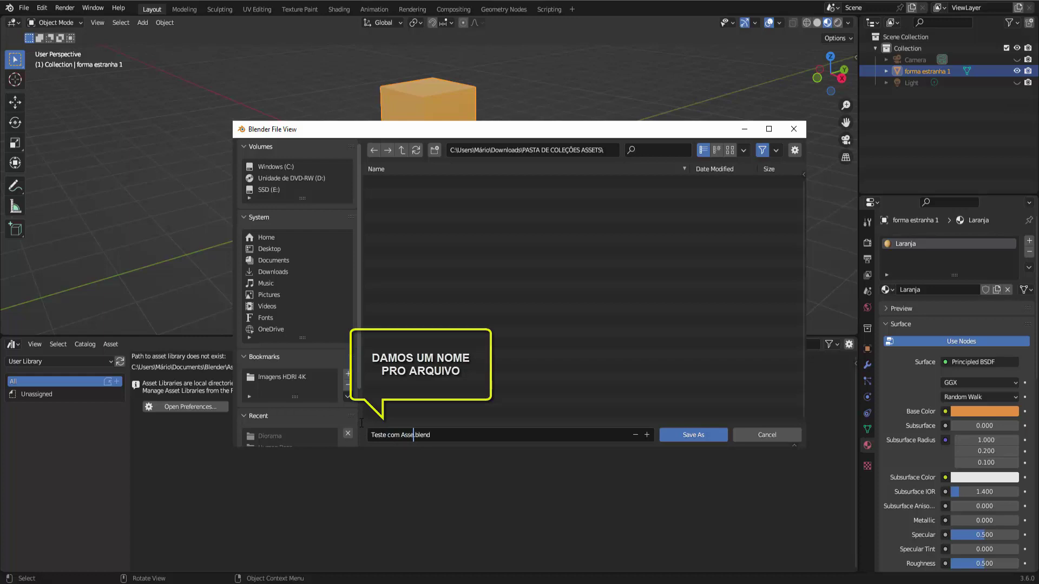
left_click(698, 435)
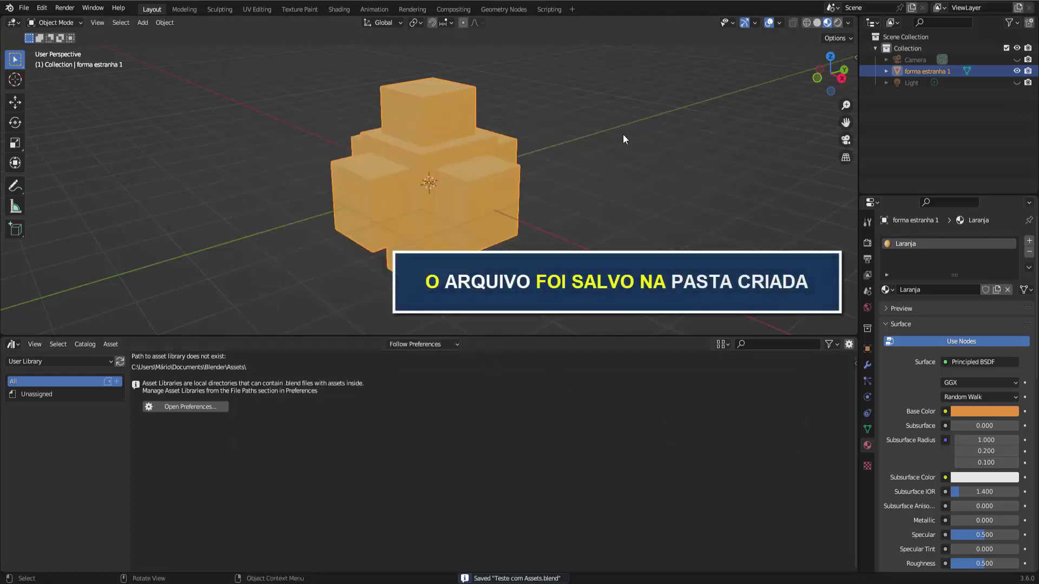
left_click(194, 536)
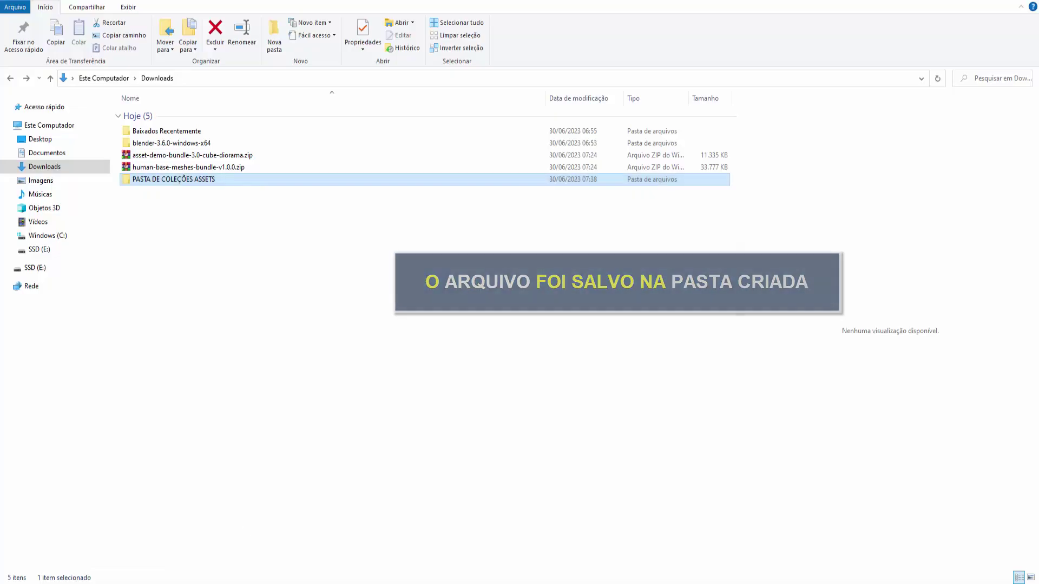
double_click(174, 179)
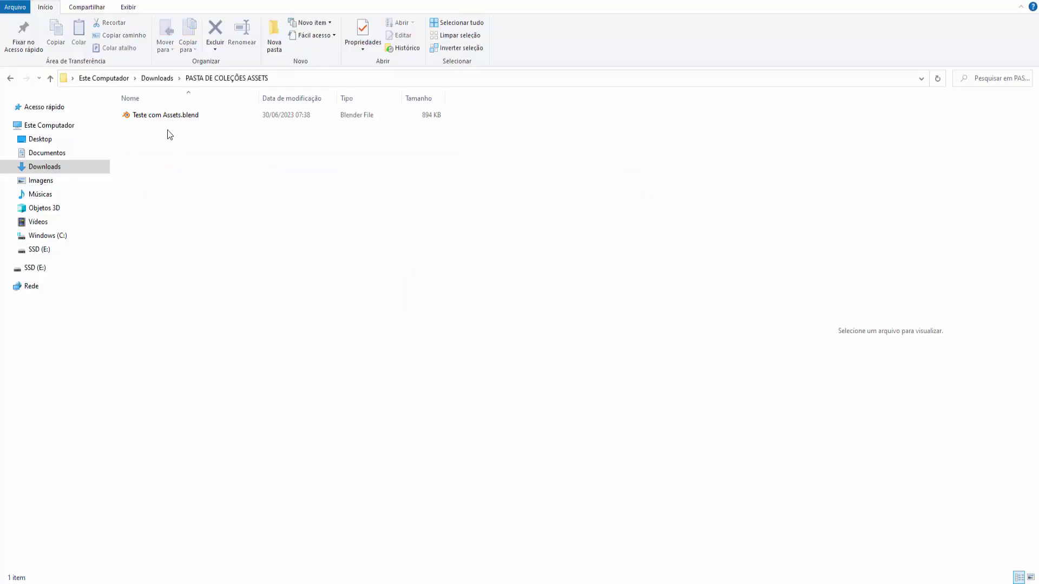
left_click(10, 78)
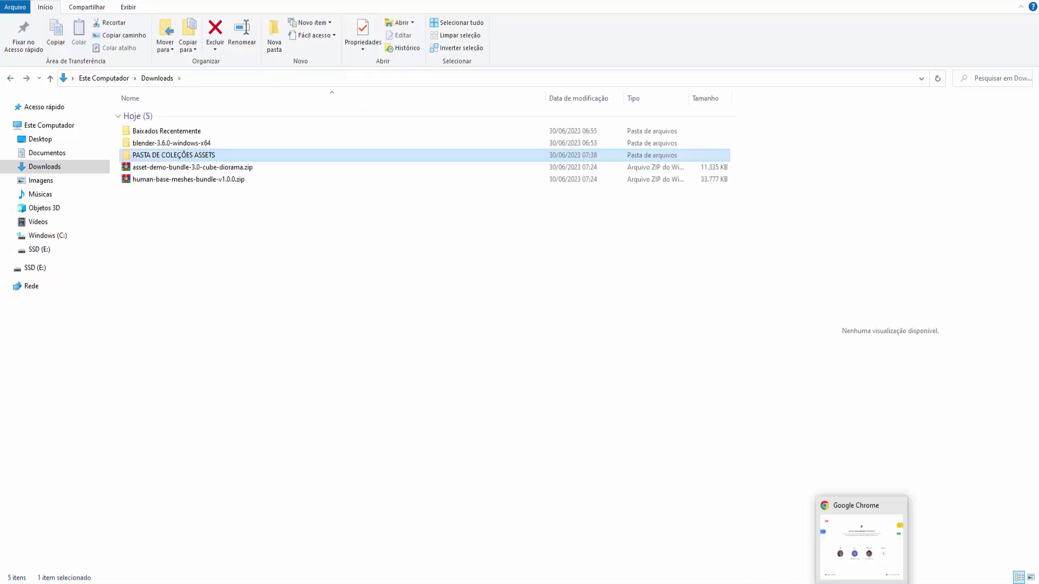
left_click(860, 549)
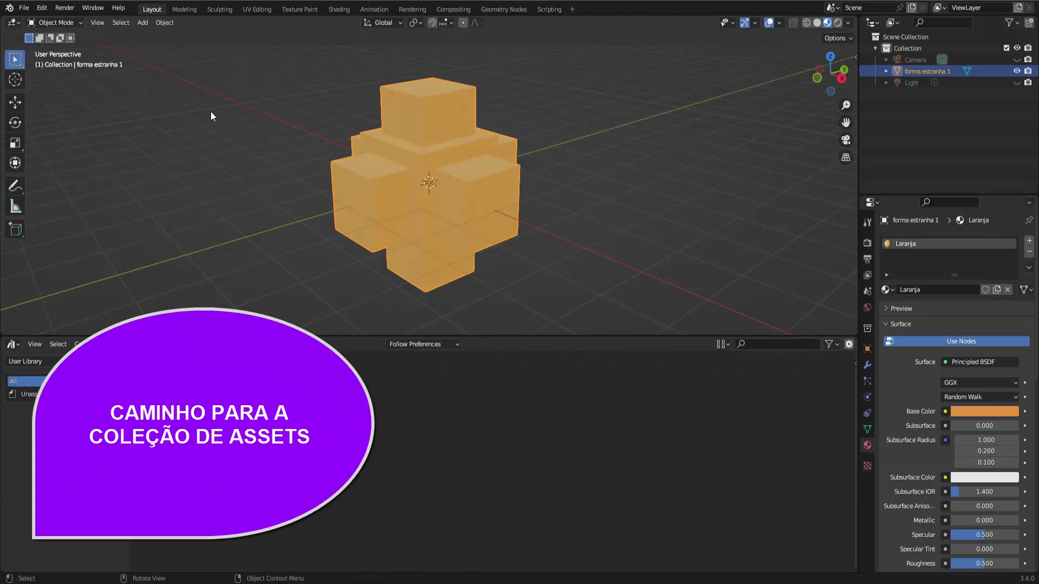
Open Edit > Preferences on the File Paths section with the Asset Libraries list
left_click(42, 8)
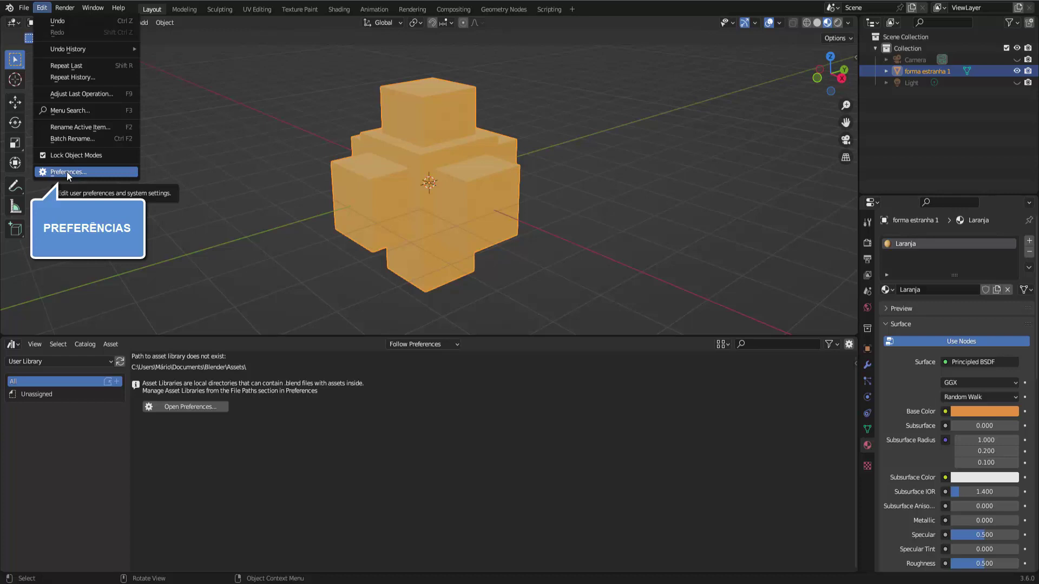
left_click(67, 171)
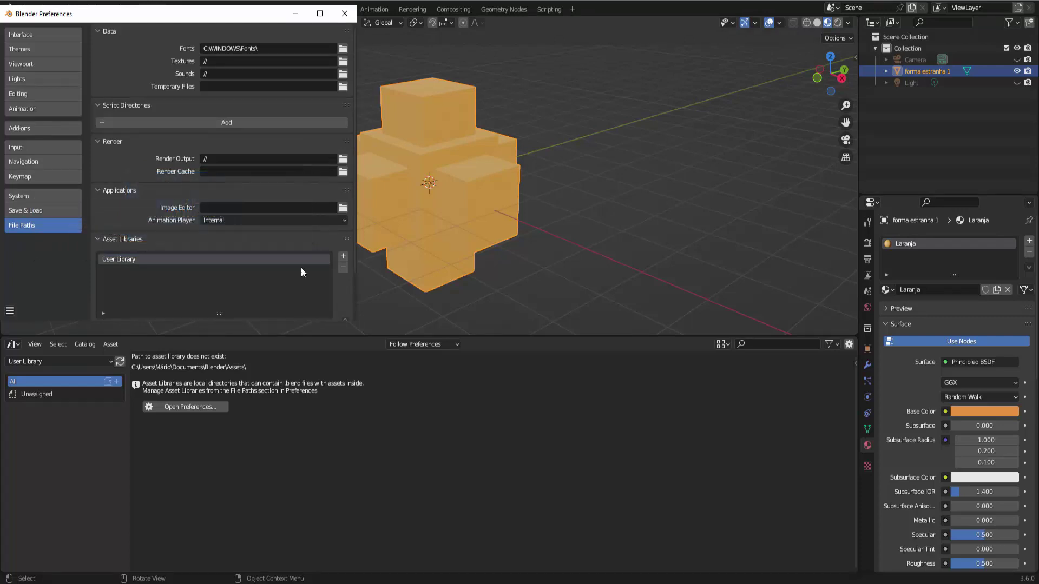
Add PASTA DE COLEÇÕES ASSETS as an asset library and close Preferences
left_click(343, 257)
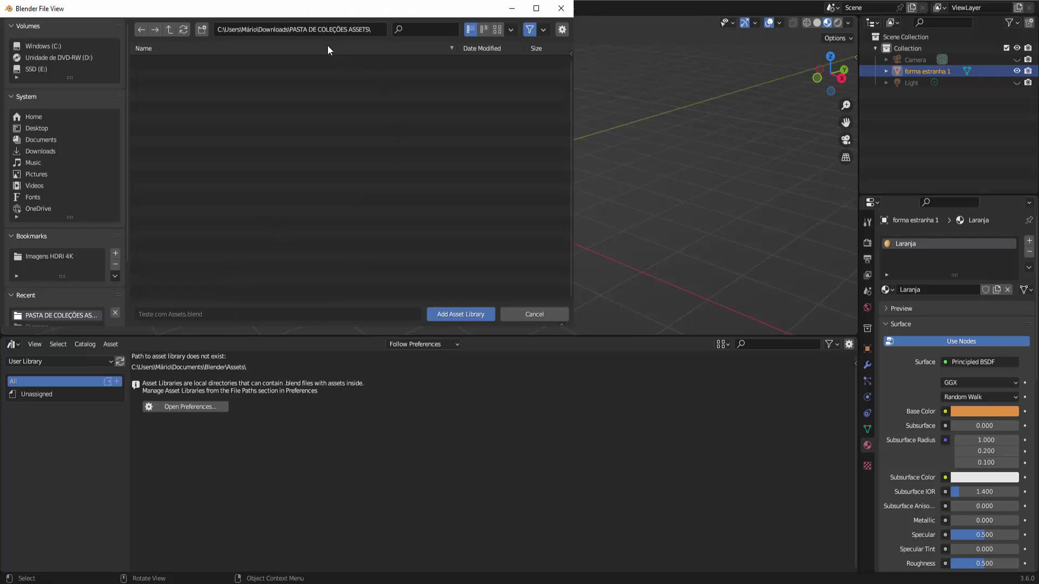
left_click(451, 315)
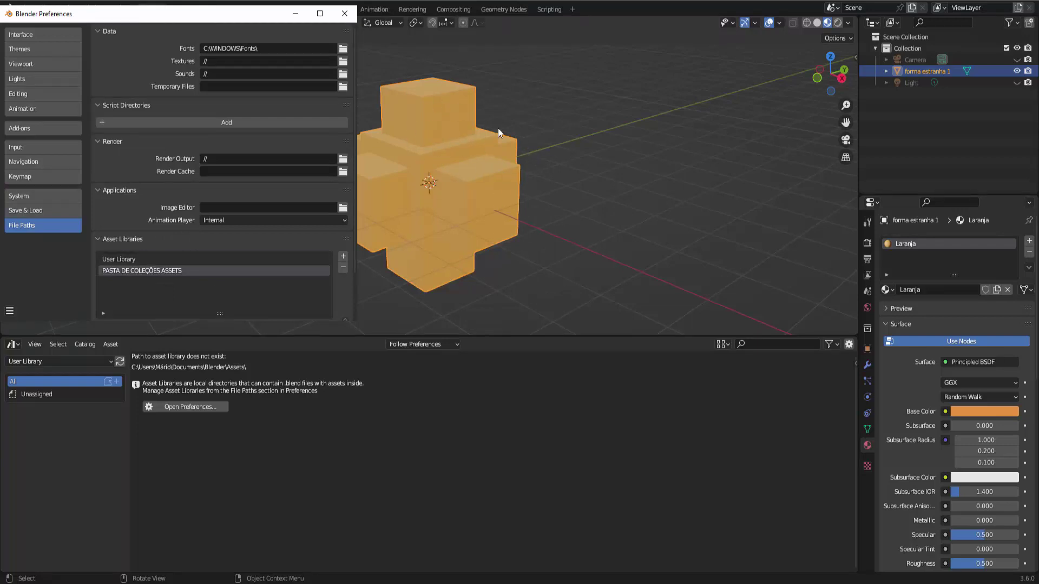
left_click(487, 174)
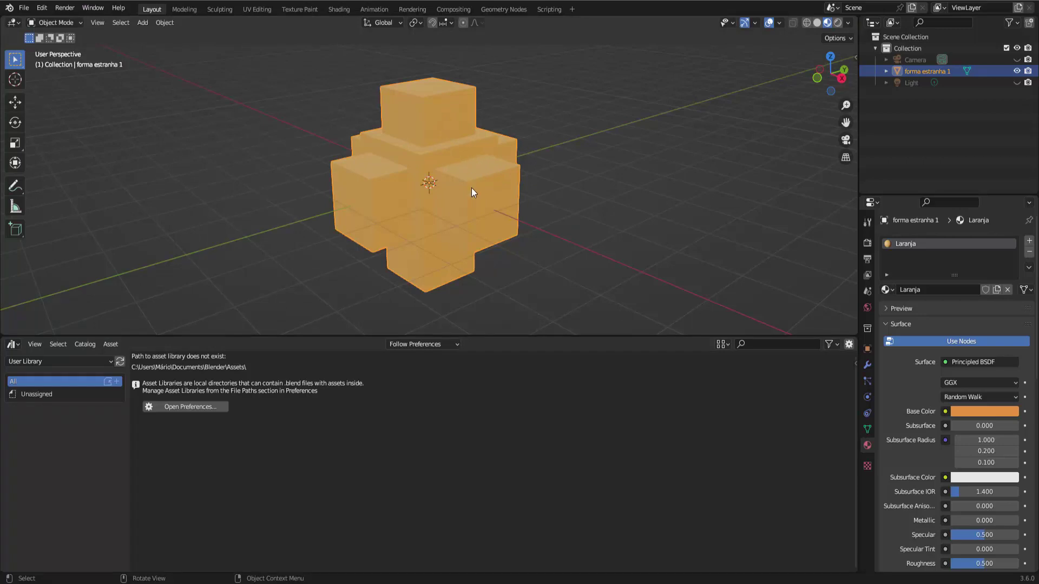
Show All libraries' Unassigned catalog and mark forma estranha 1 as an asset
left_click(63, 361)
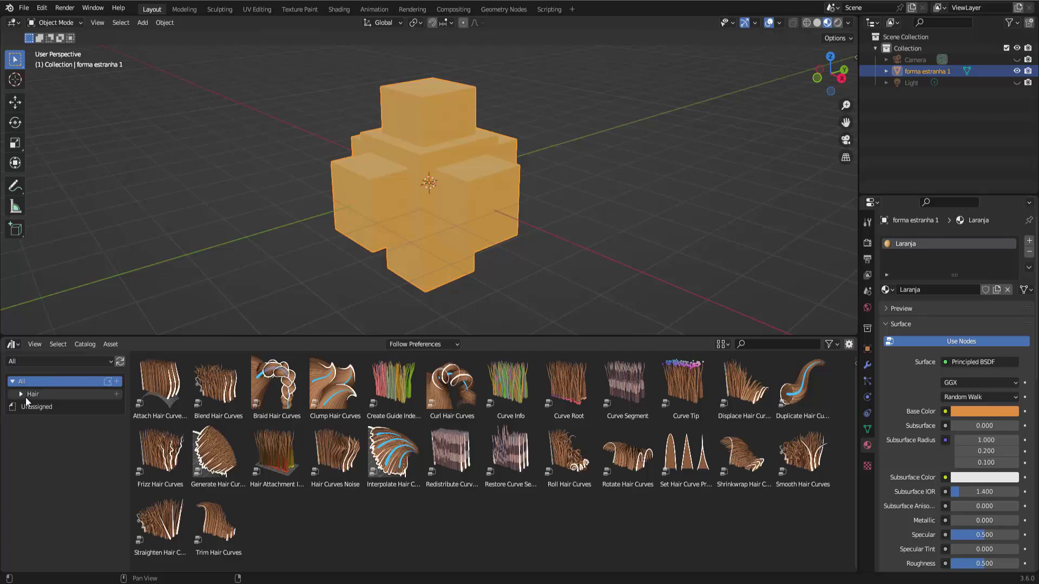
left_click(34, 408)
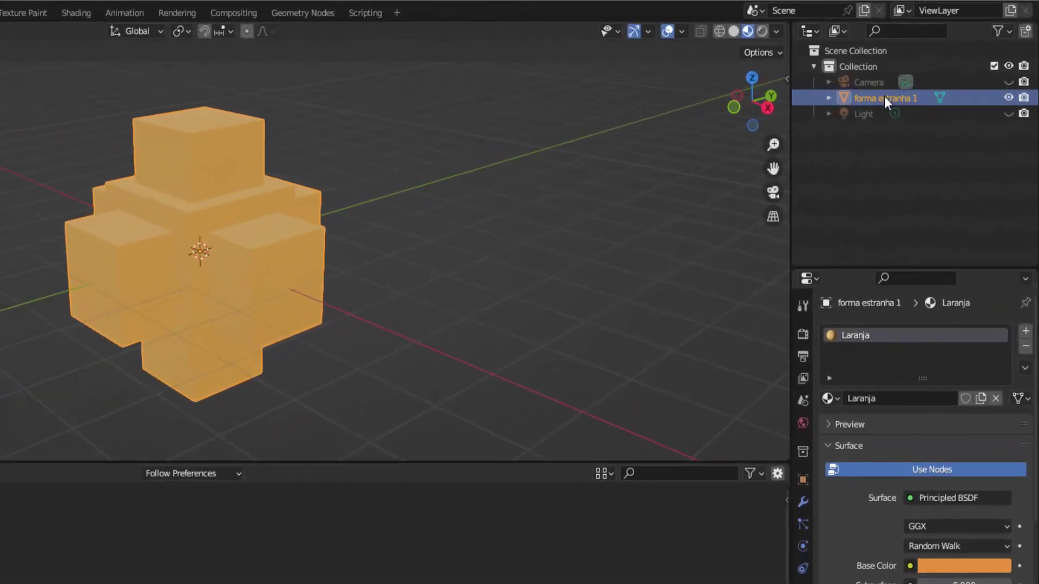
right_click(884, 96)
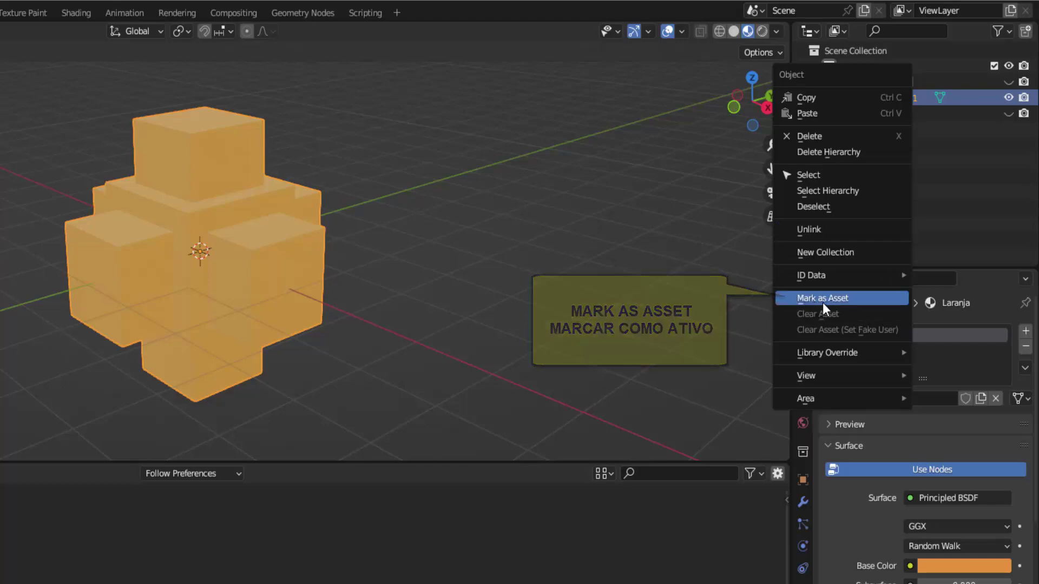
left_click(813, 301)
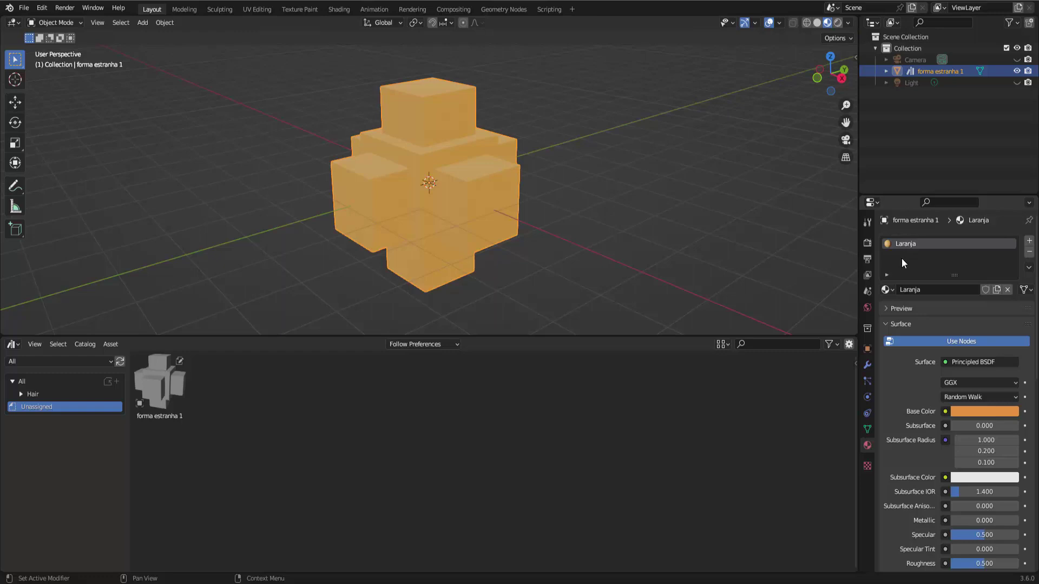
Mark the Laranja material as an asset and re-save Teste com Assets.blend
right_click(923, 243)
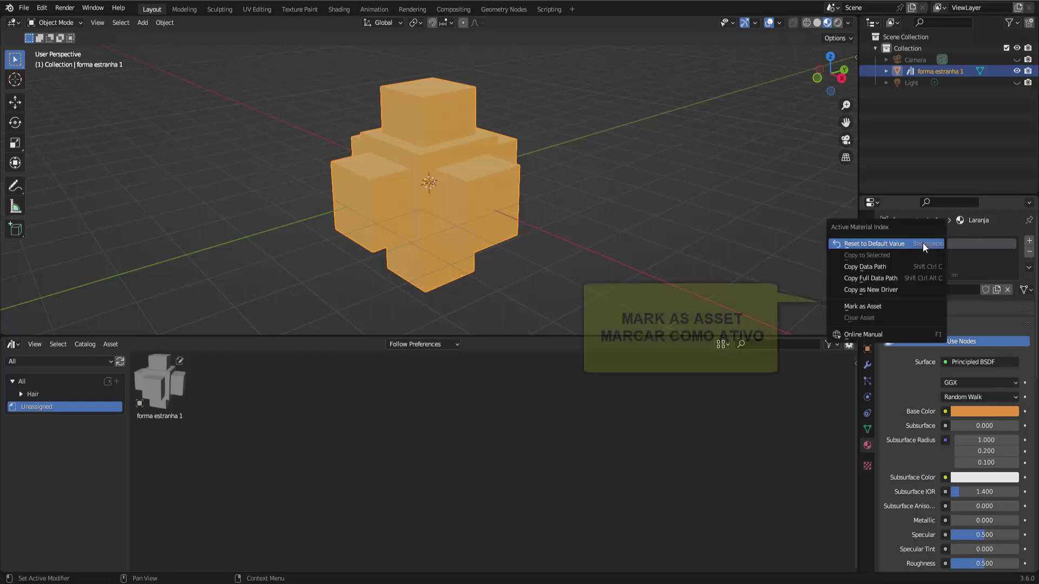
left_click(890, 306)
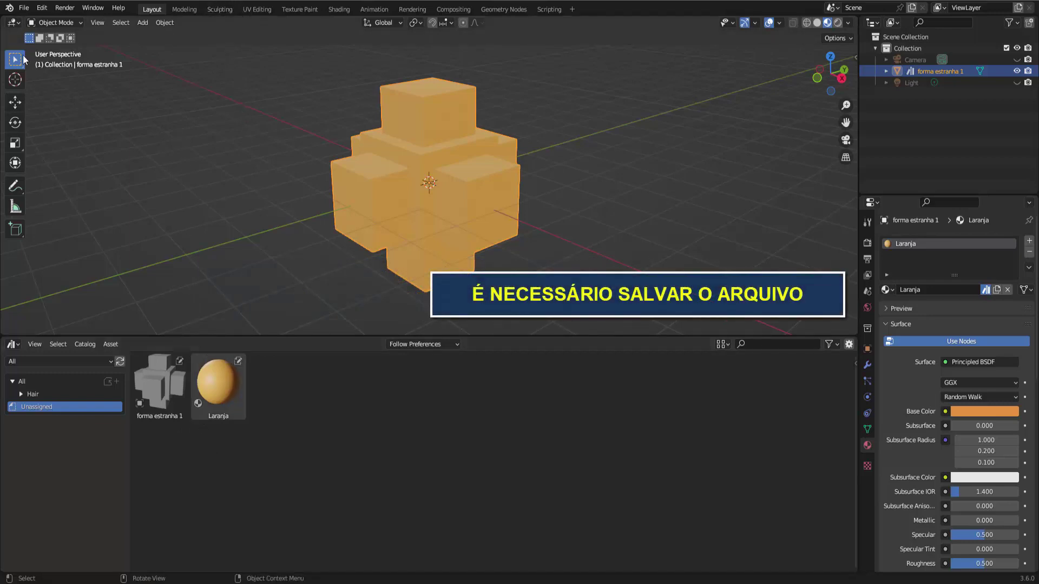
left_click(24, 8)
mouse_move(39, 83)
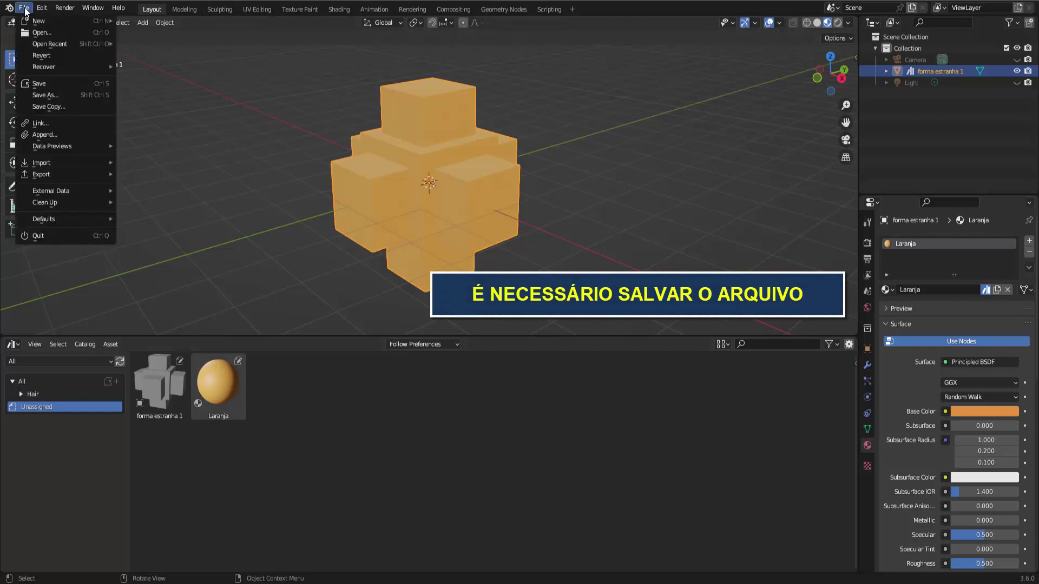
left_click(47, 83)
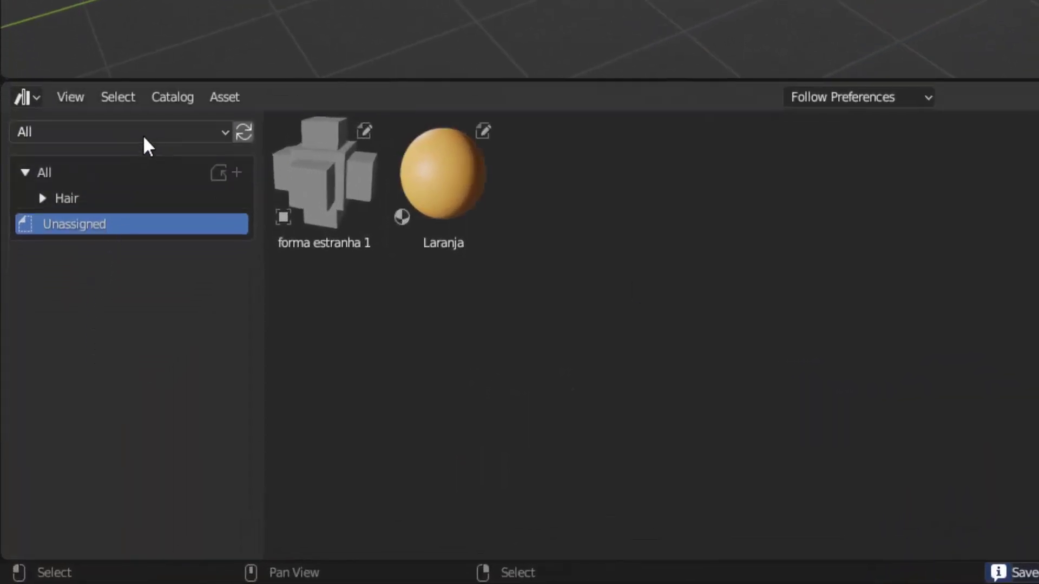
Show Current File assets and add a new catalog named FORMAS
left_click(145, 132)
left_click(118, 199)
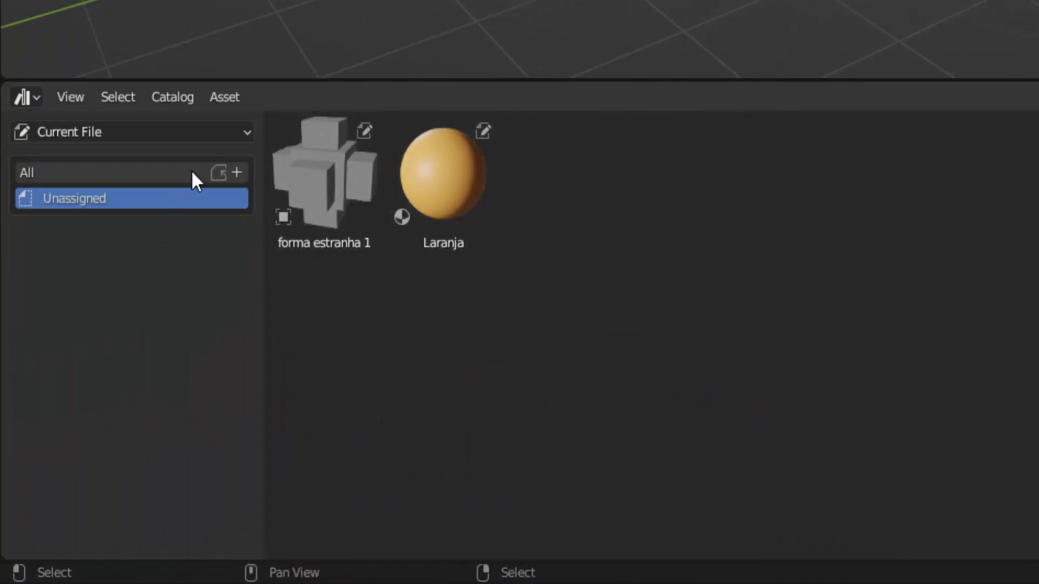
left_click(235, 172)
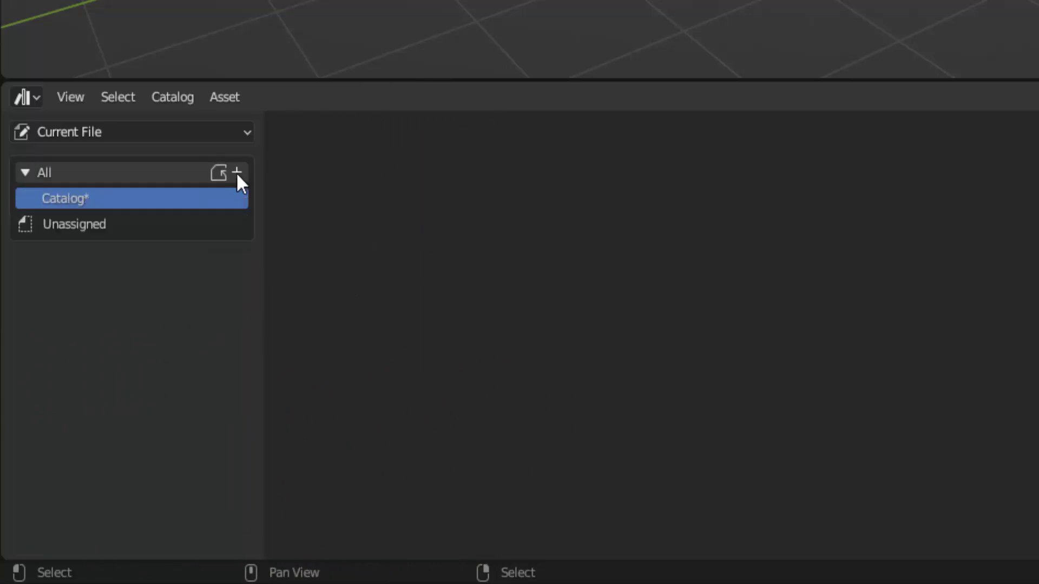
double_click(131, 191)
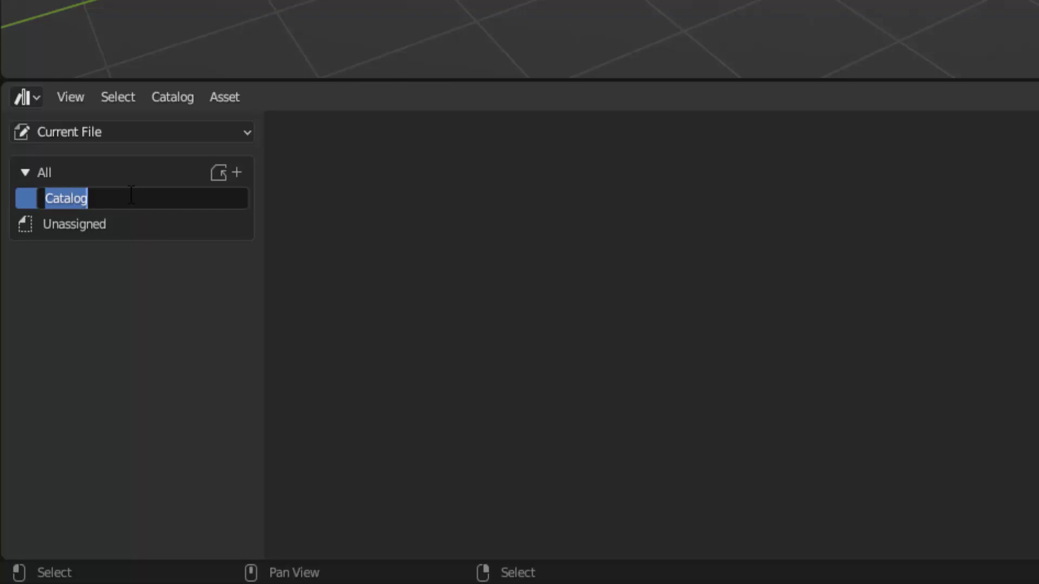
type("FOR")
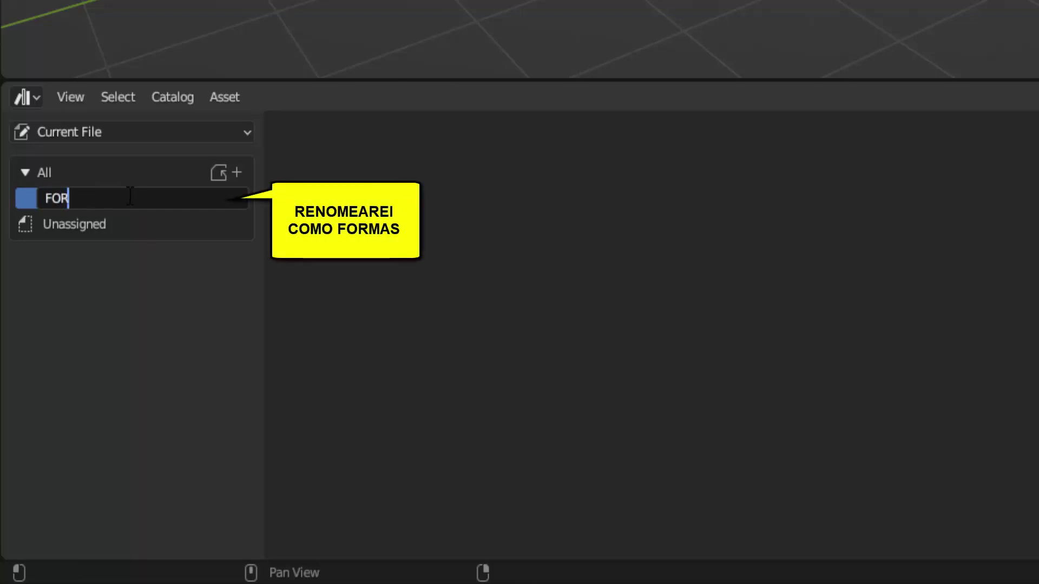
type("MAS")
key("Return")
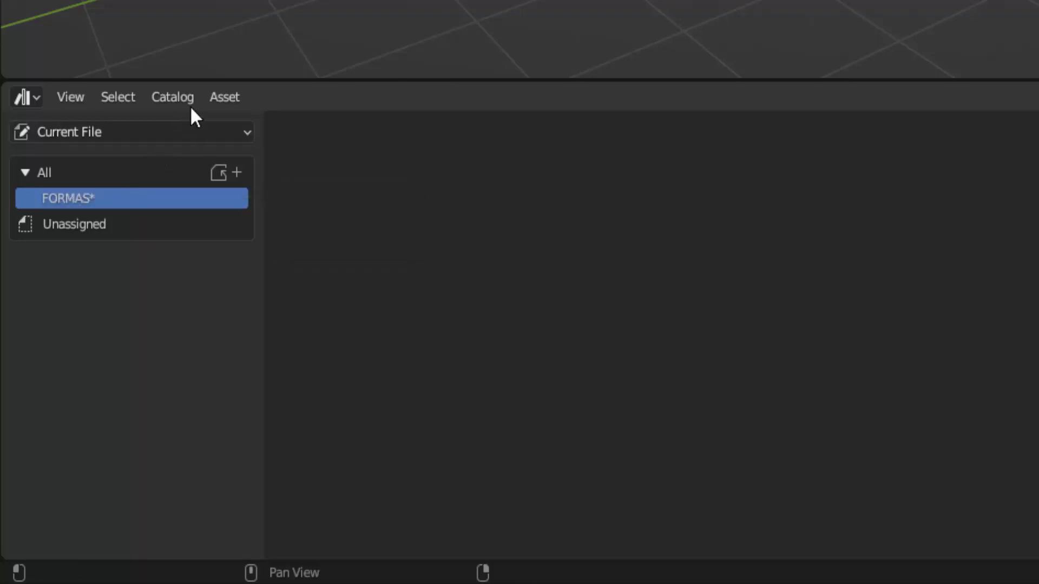
Add a second catalog named MATERIAS
left_click(237, 172)
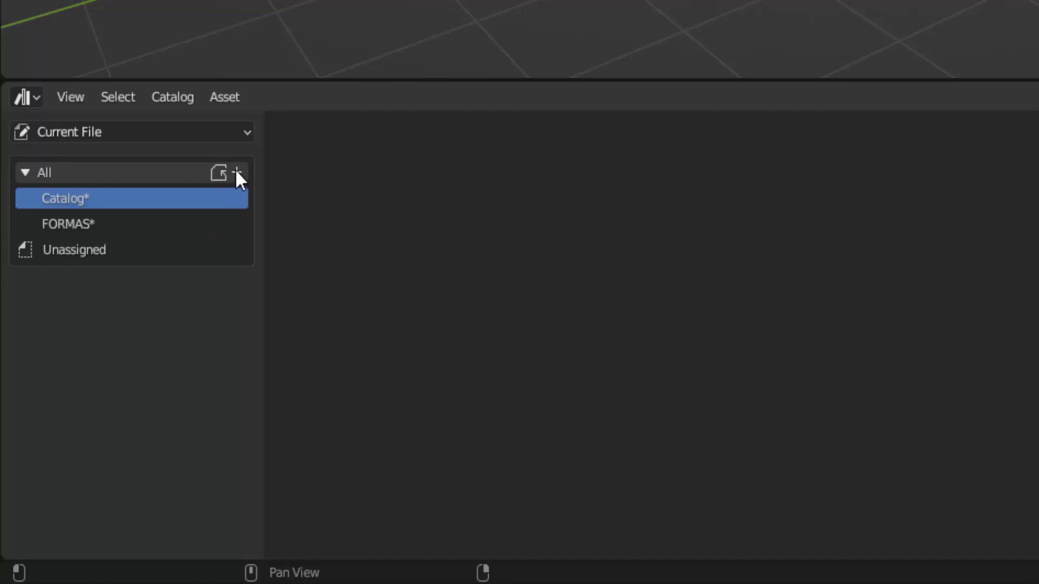
double_click(149, 199)
type("M")
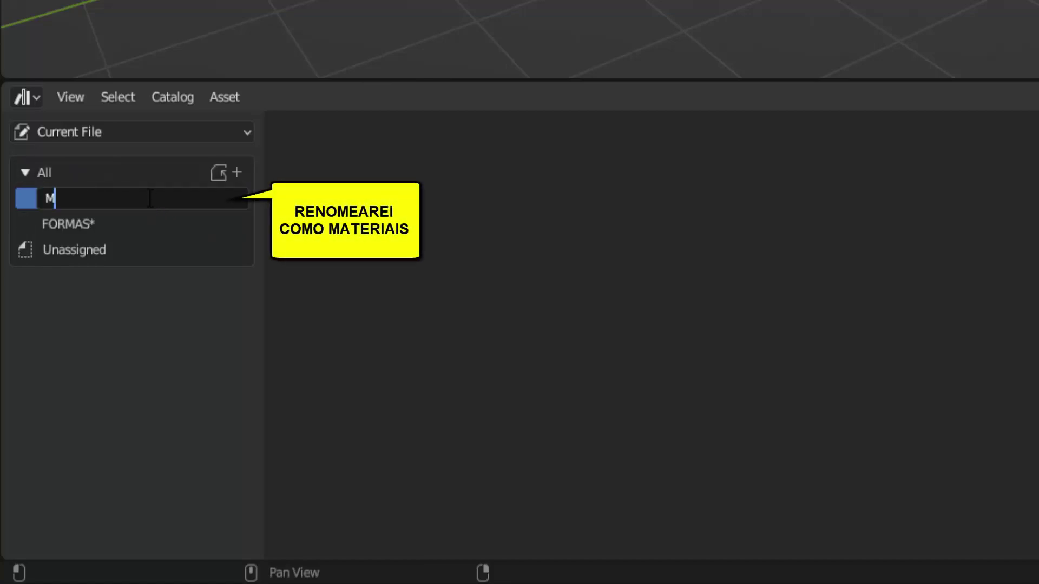
type("ATERIAS")
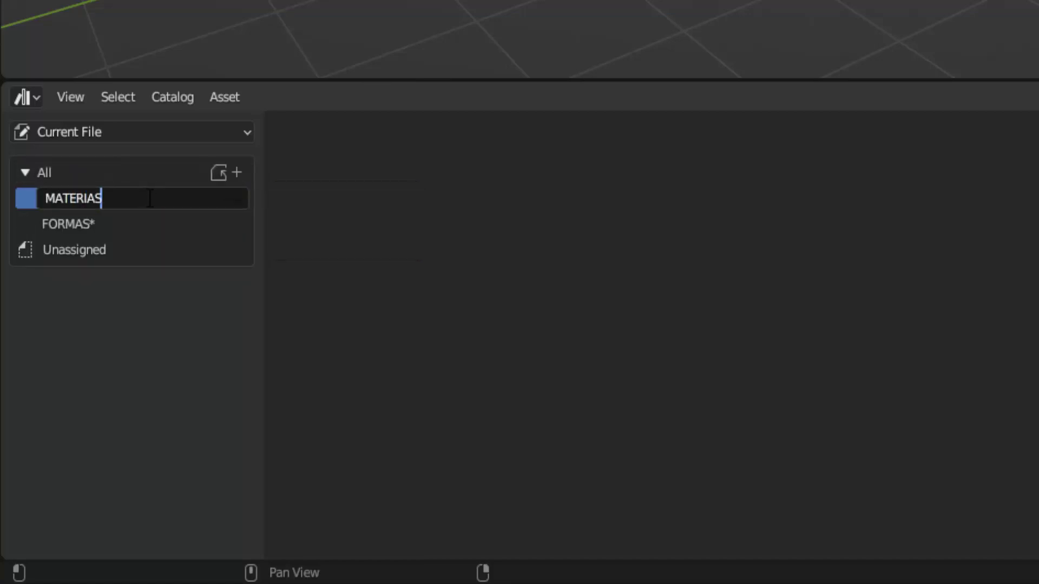
key("Return")
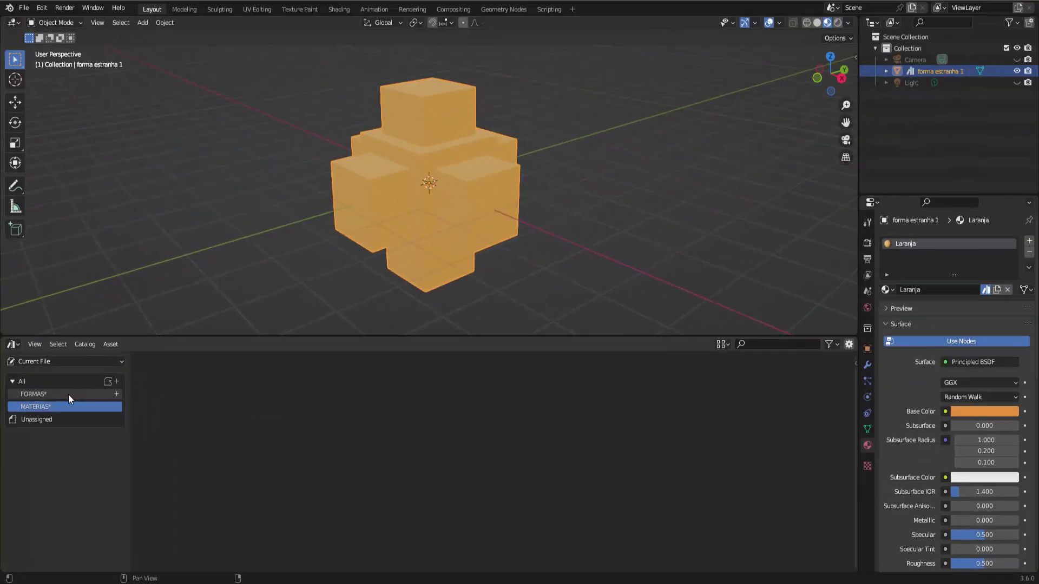
Move forma estranha 1 from Unassigned into FORMAS and Laranja into MATERIAS
left_click(33, 418)
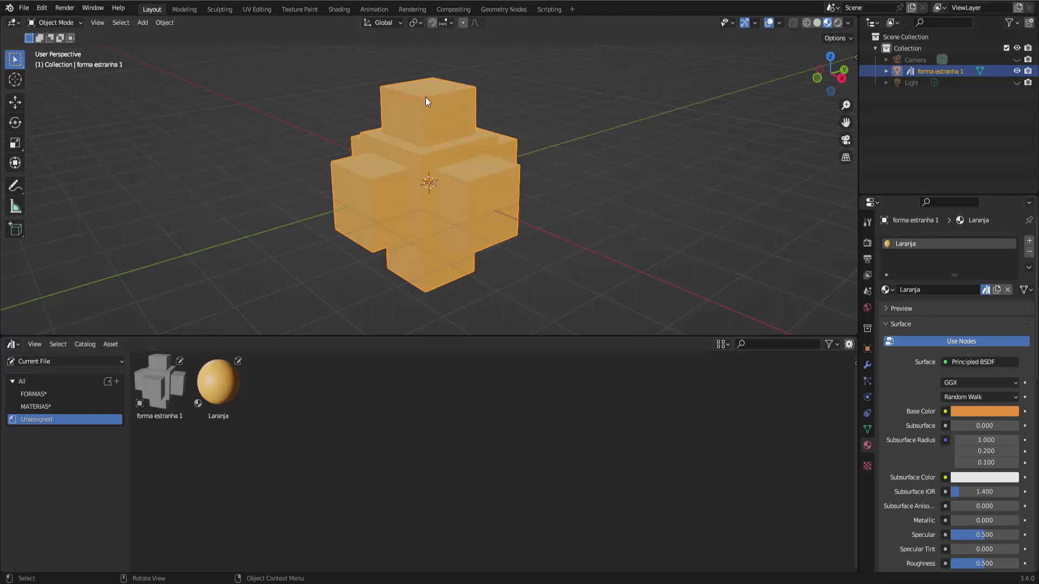
left_click(168, 382)
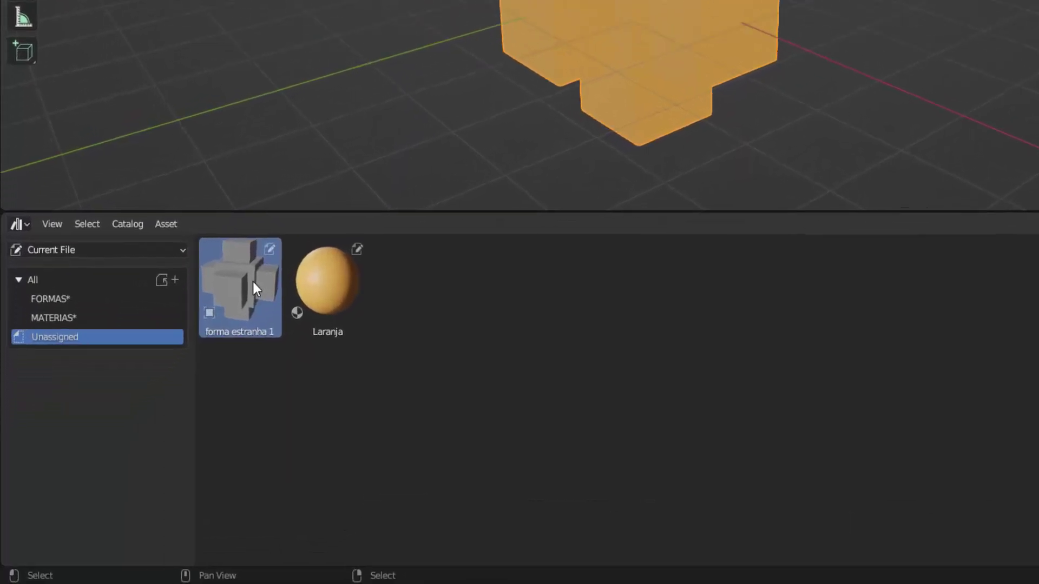
left_click_drag(253, 282, 193, 226)
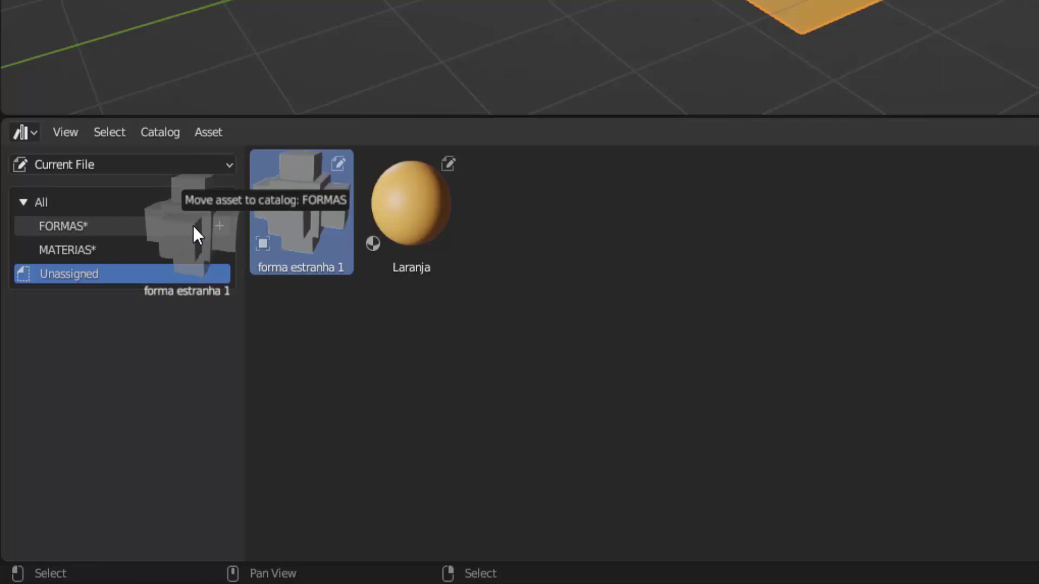
left_click_drag(193, 225, 192, 225)
mouse_move(302, 210)
left_mouse_down()
mouse_move(224, 205)
mouse_move(170, 248)
left_mouse_up()
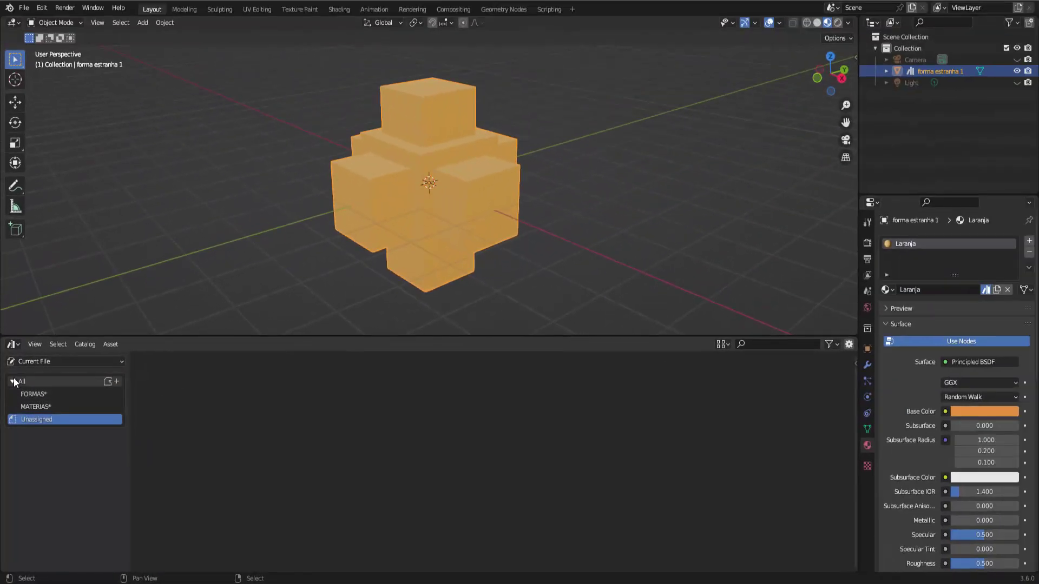
Collapse the catalog tree and save Teste com Assets.blend
left_click(13, 376)
left_click(24, 7)
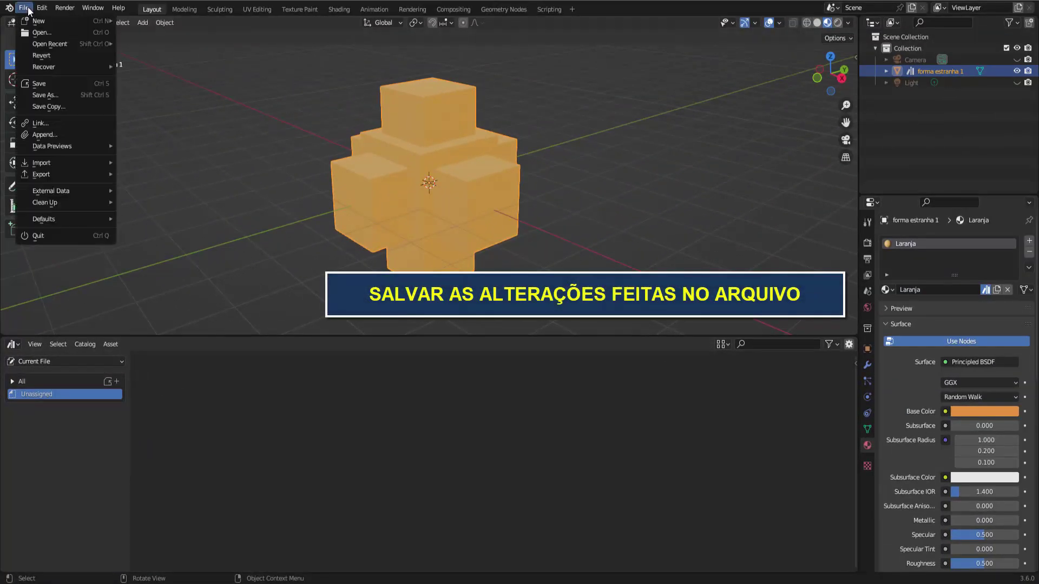
left_click(45, 87)
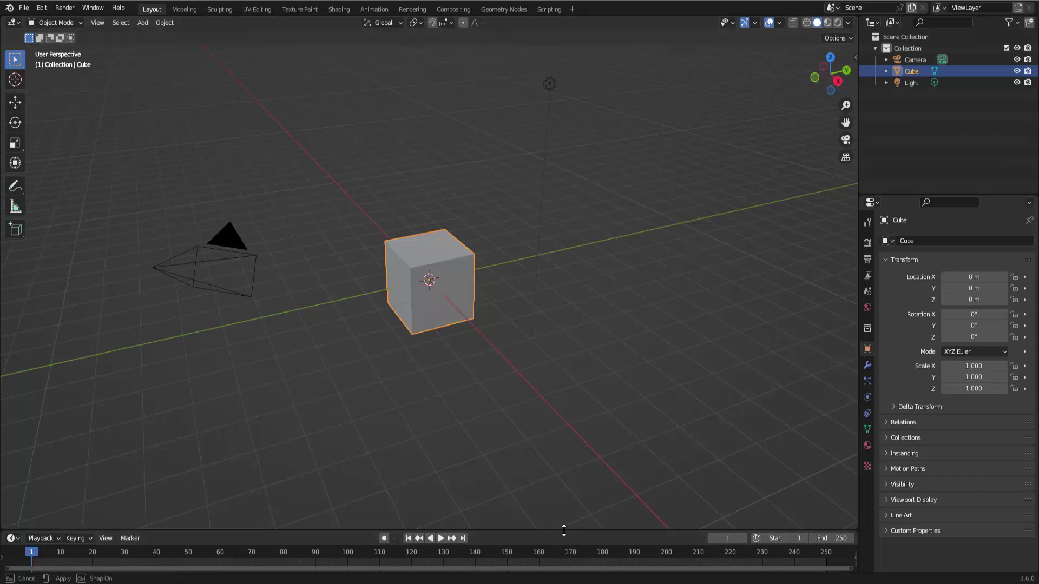
Enlarge the timeline and make it an Asset Browser on PASTA DE COLEÇÕES ASSETS
left_click_drag(563, 531, 463, 337)
left_click(12, 344)
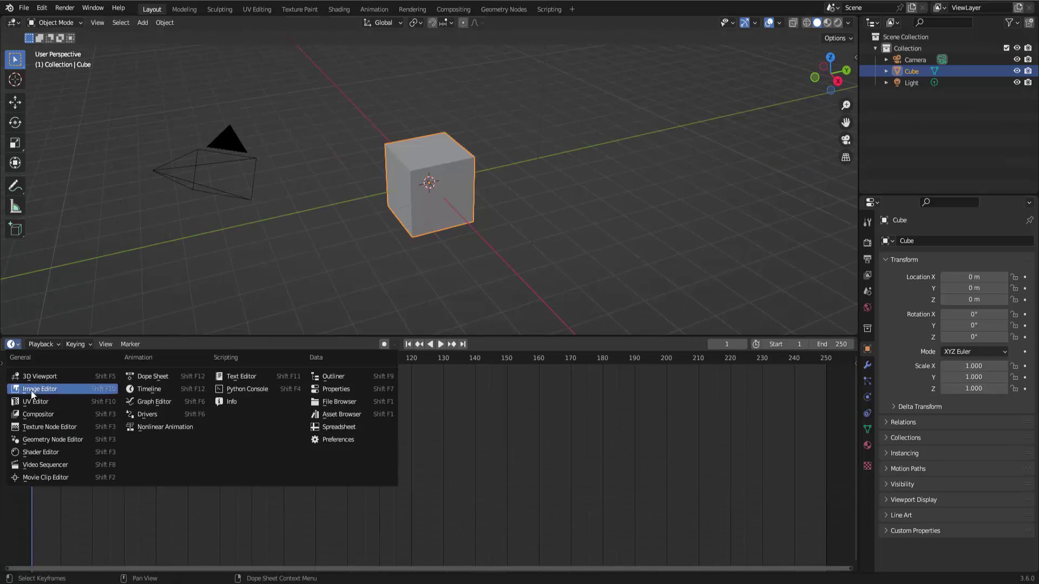
left_click(347, 416)
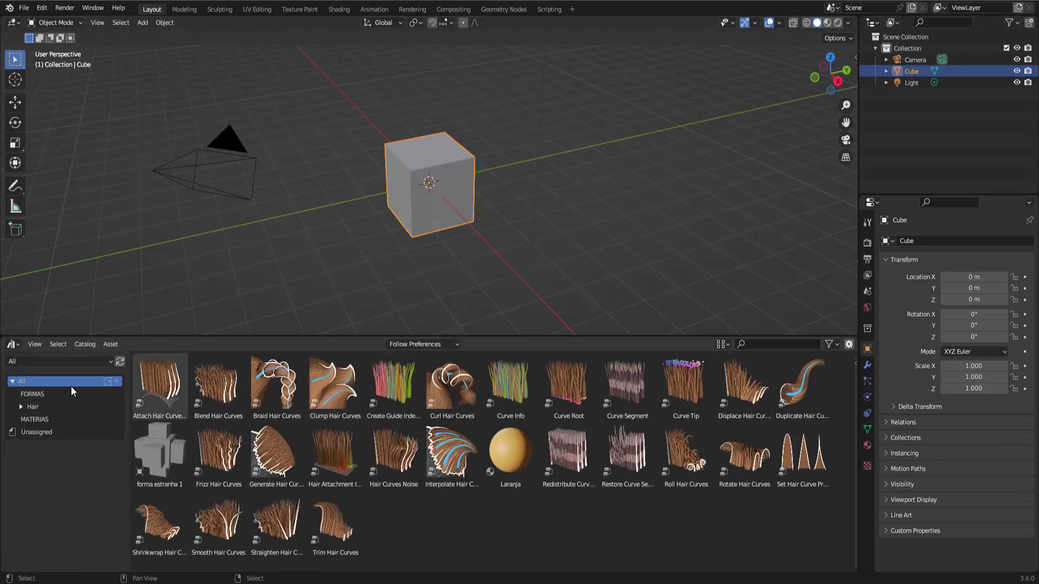
left_click(109, 361)
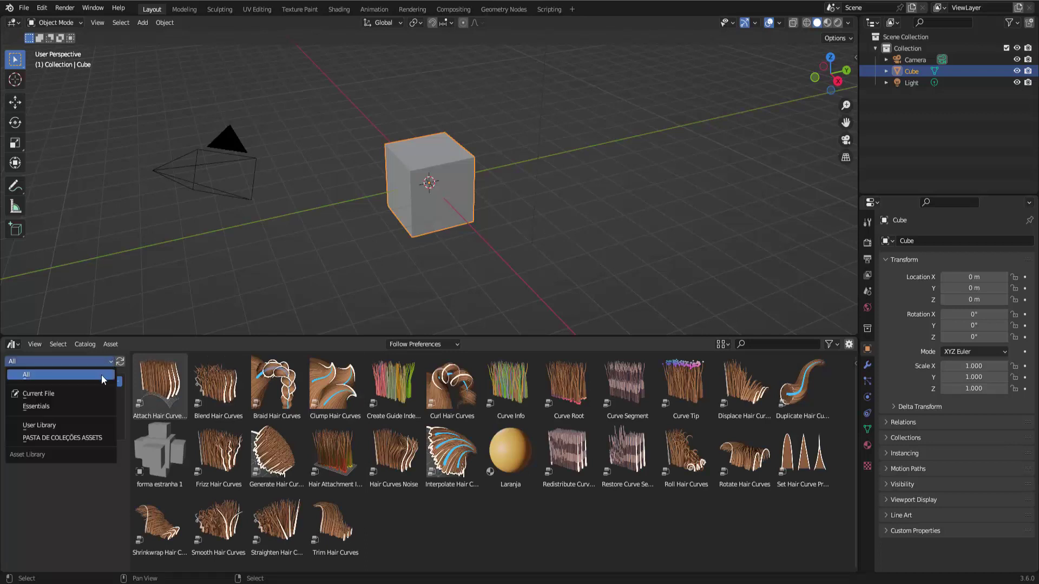
left_click(56, 439)
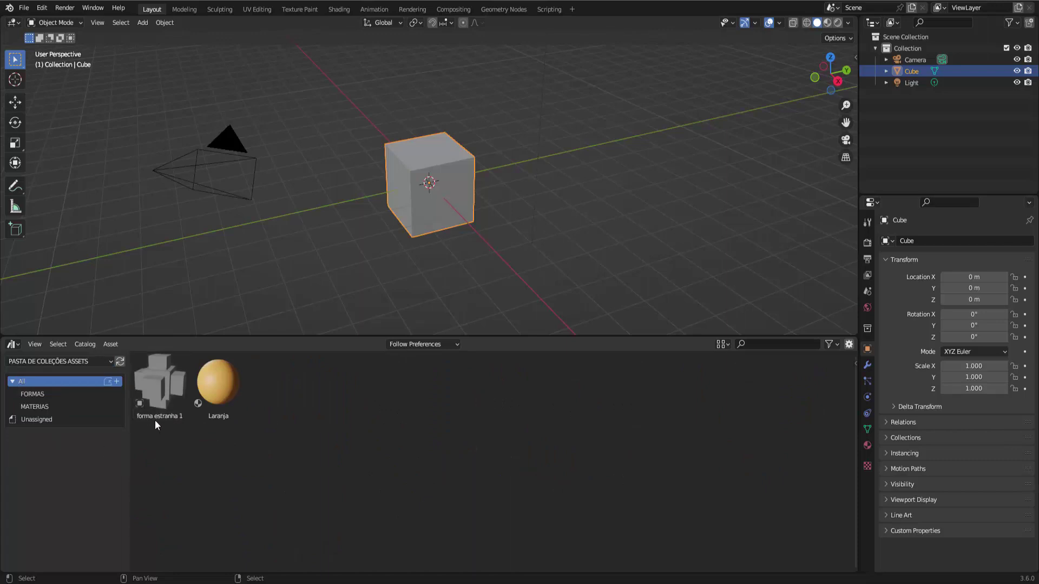
Browse the FORMAS, MATERIAS and All catalogs in that library
left_click(34, 392)
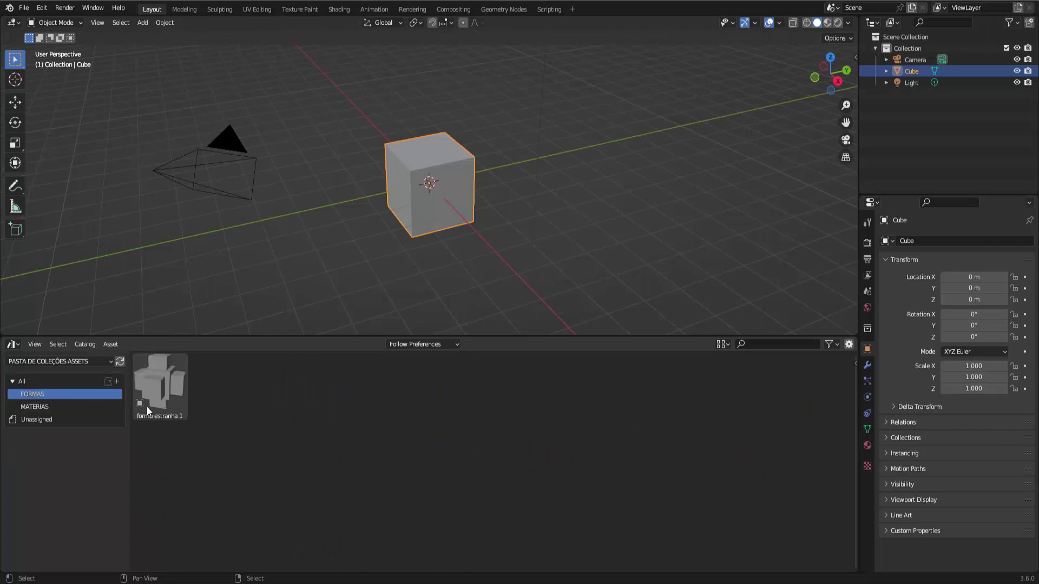
left_click(48, 406)
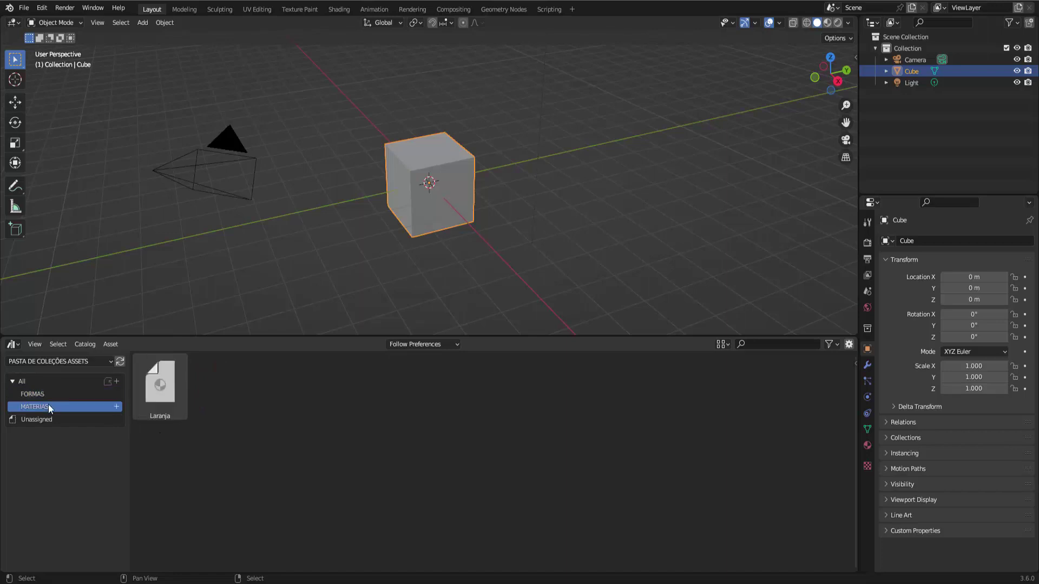
left_click(24, 383)
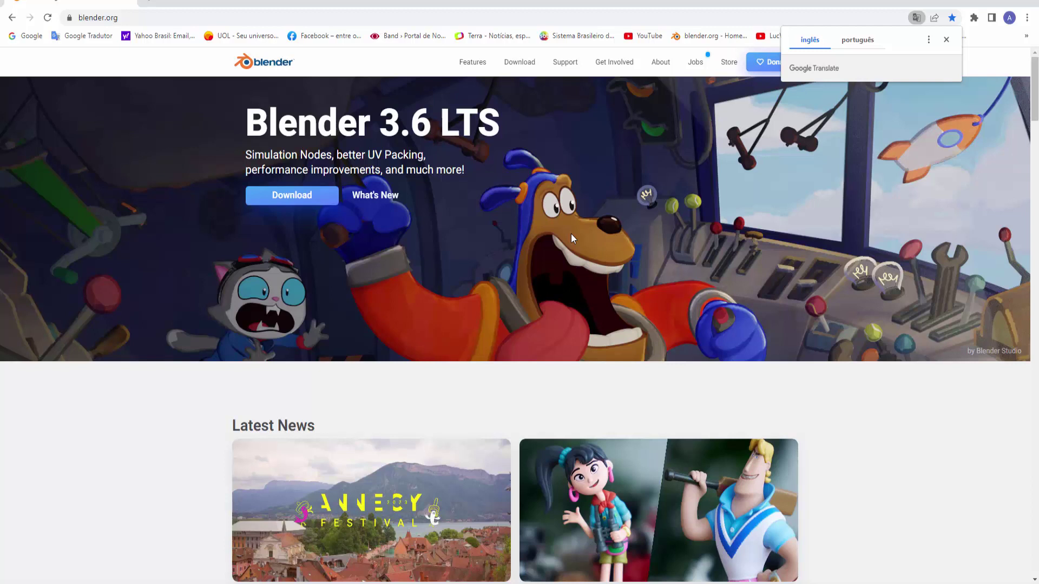
Go to blender.org's Demo Files page, then bring up the Downloads folder
left_click(312, 197)
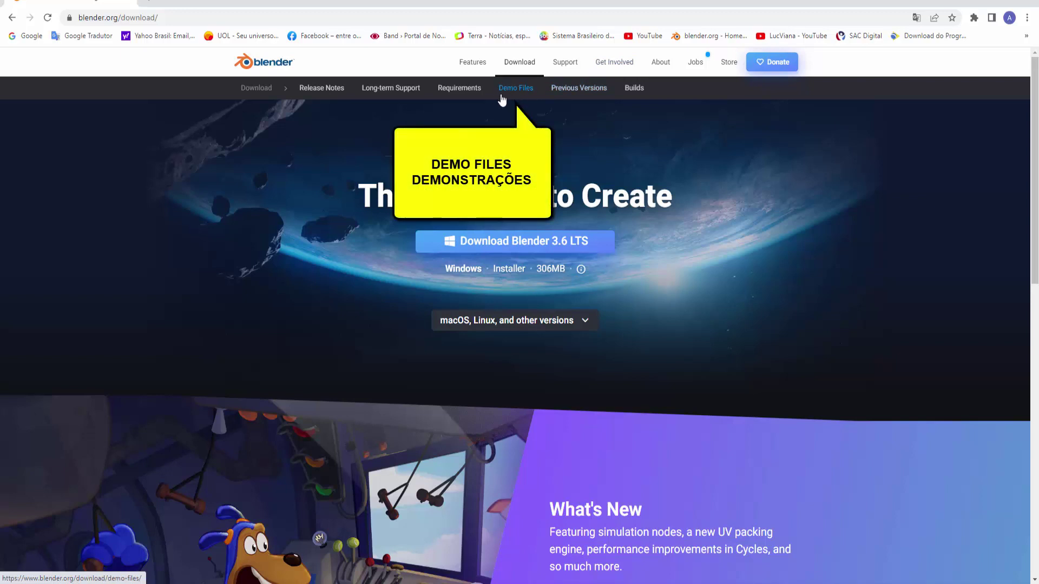
left_click(524, 95)
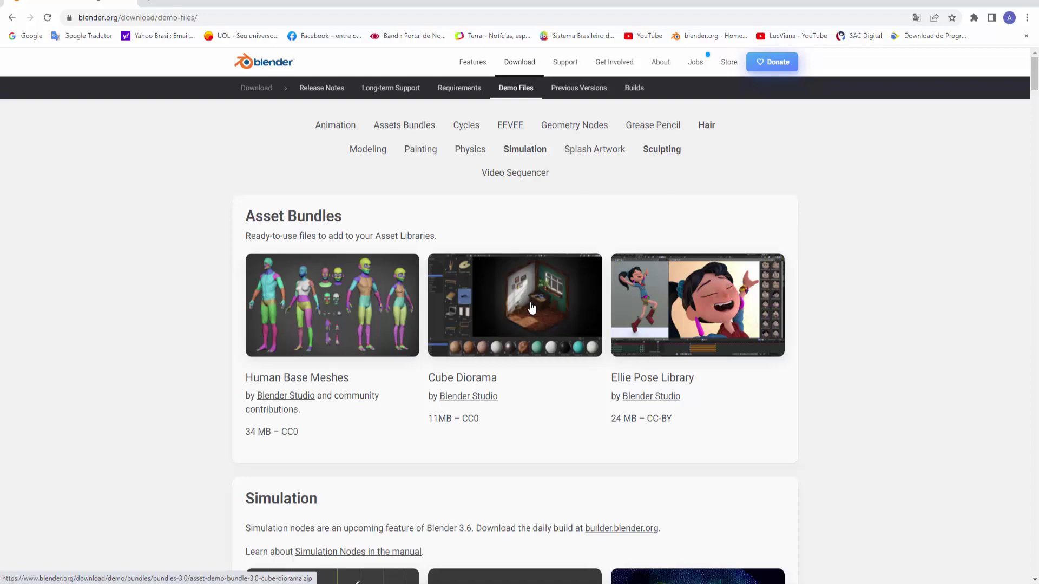
left_click(197, 541)
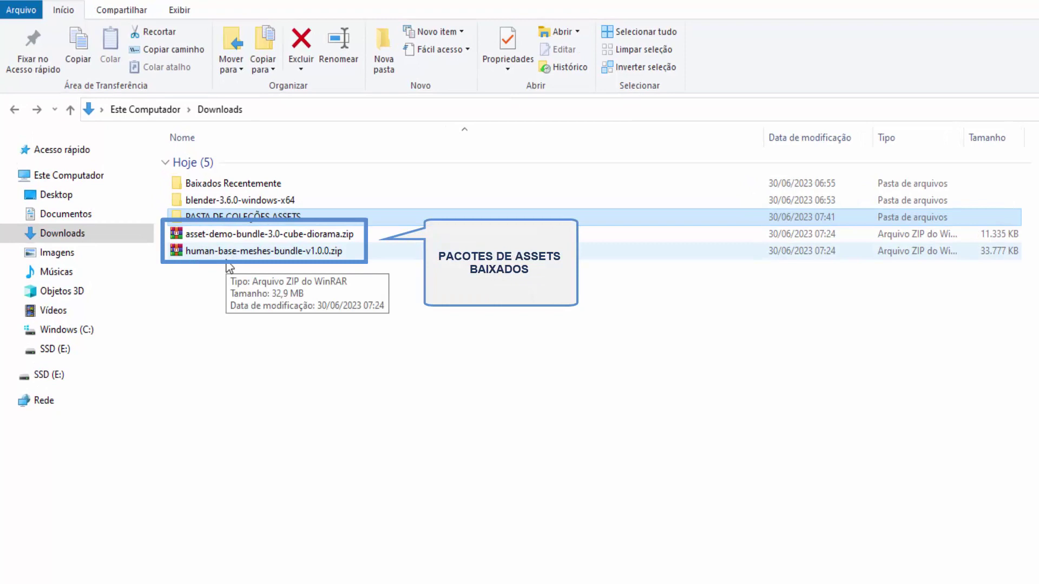
Extract cube_diorama from the Cube Diorama zip into PASTA DE COLEÇÕES ASSETS and open it
left_click(229, 236)
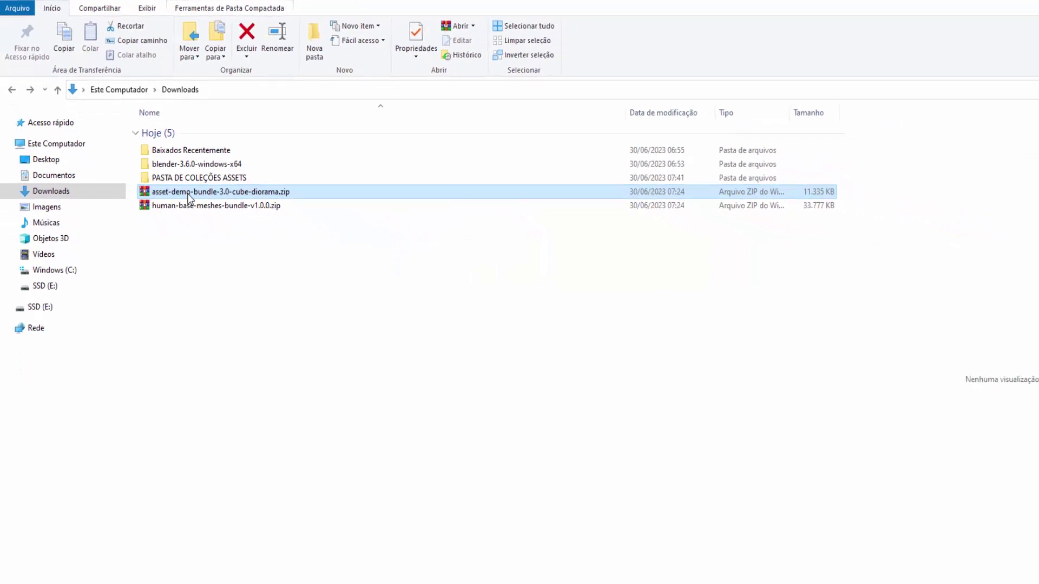
double_click(189, 194)
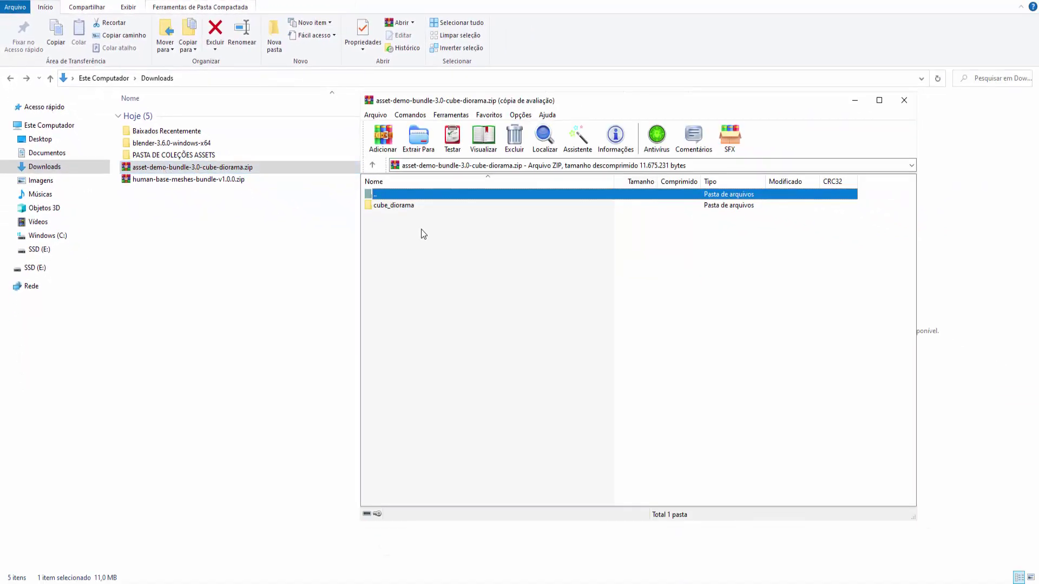
left_click(759, 343)
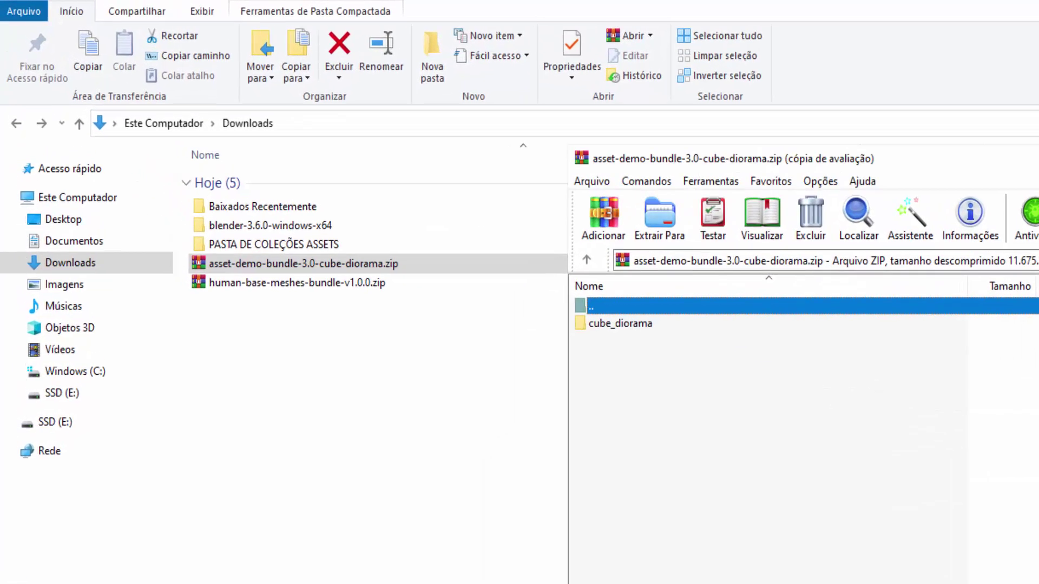
left_click(755, 407)
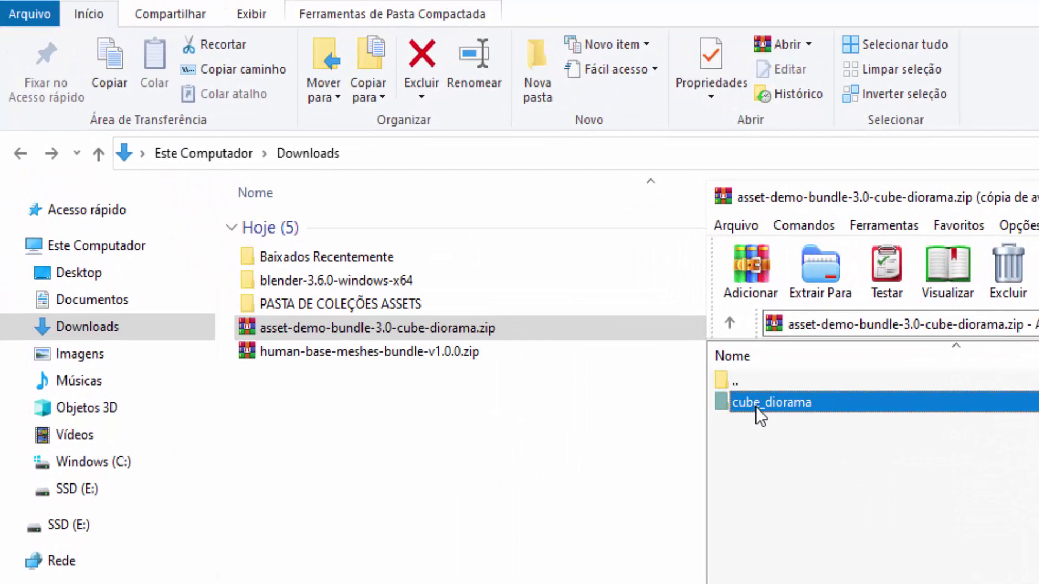
left_click_drag(755, 406, 359, 302)
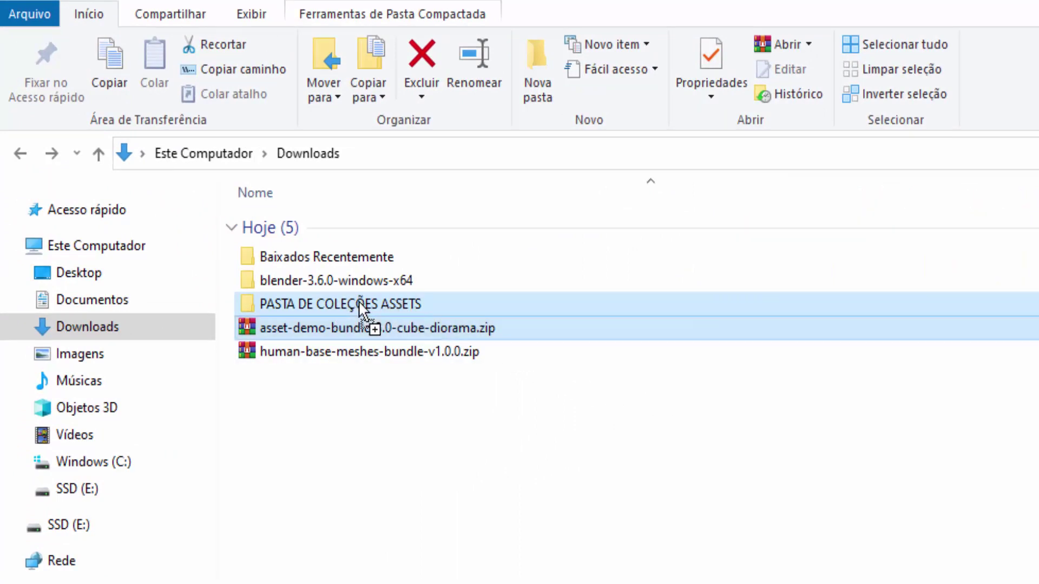
double_click(359, 303)
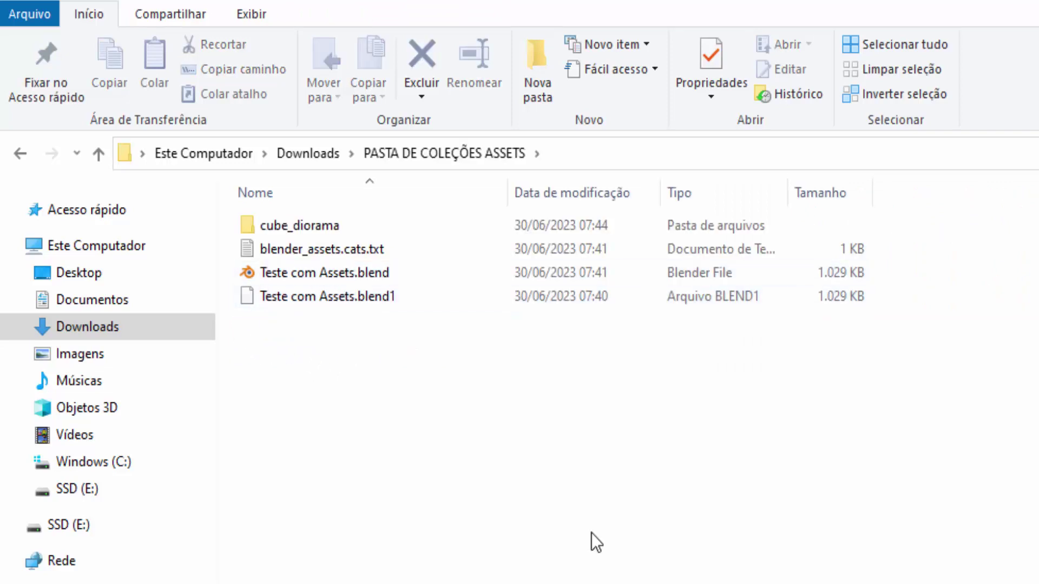
Make a new folder 'Human Base Meshes' beside cube_diorama, then return to Downloads
left_click(322, 223)
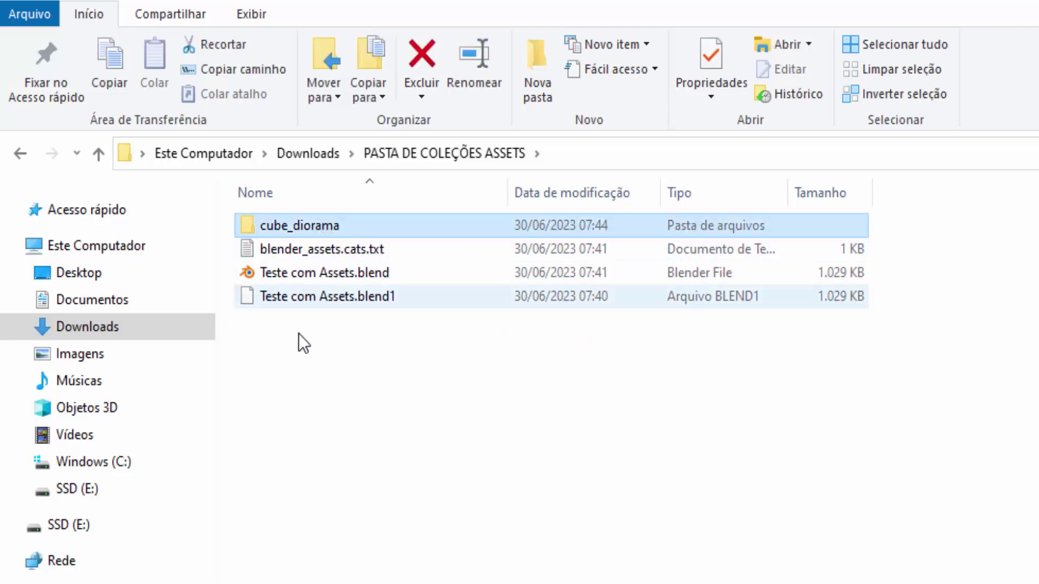
left_click(297, 360)
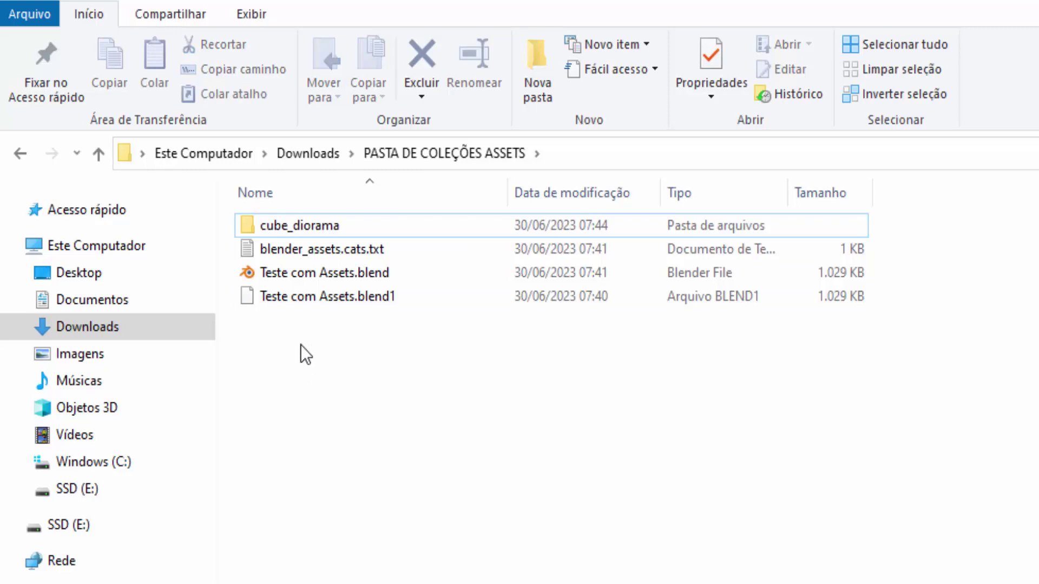
right_click(301, 345)
mouse_move(248, 434)
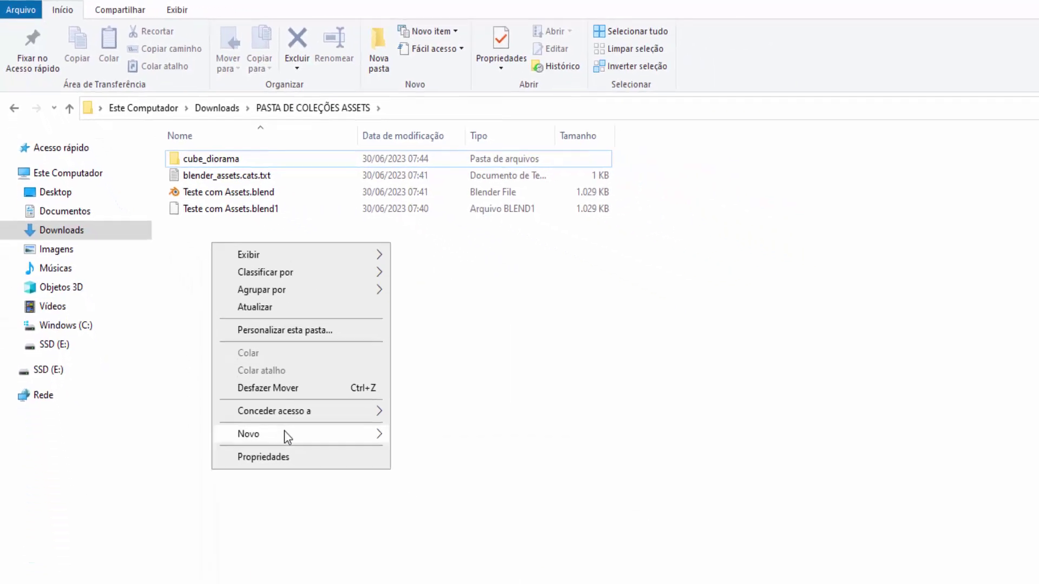
left_click(356, 369)
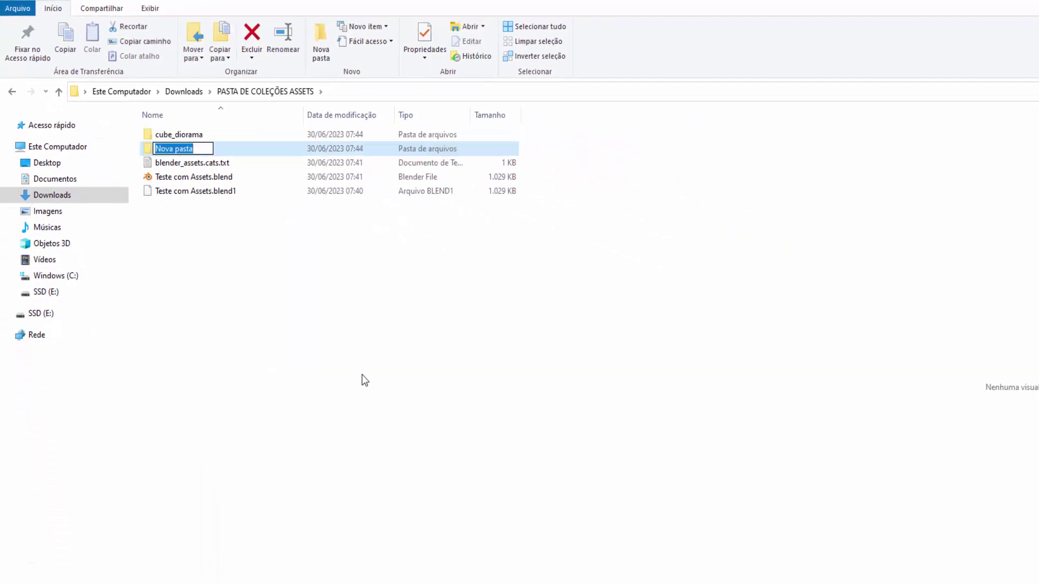
type("Human Base Meshe")
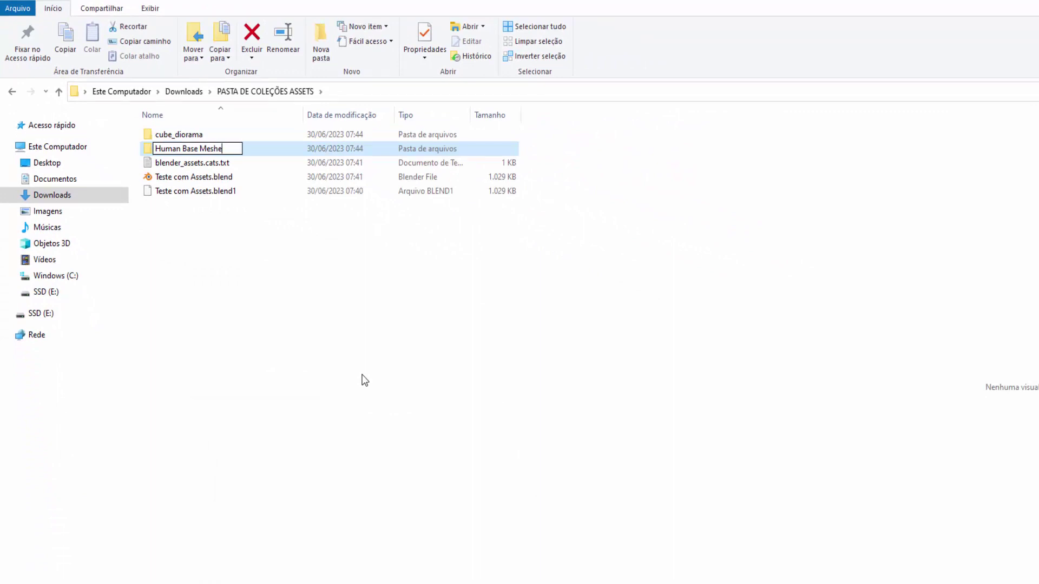
type("s")
left_click(215, 260)
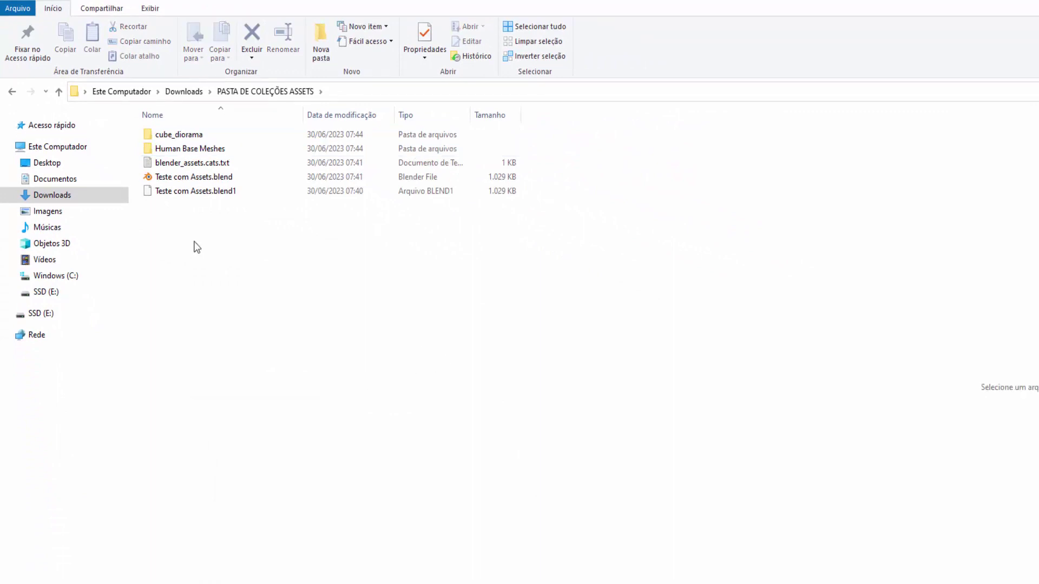
left_click(59, 93)
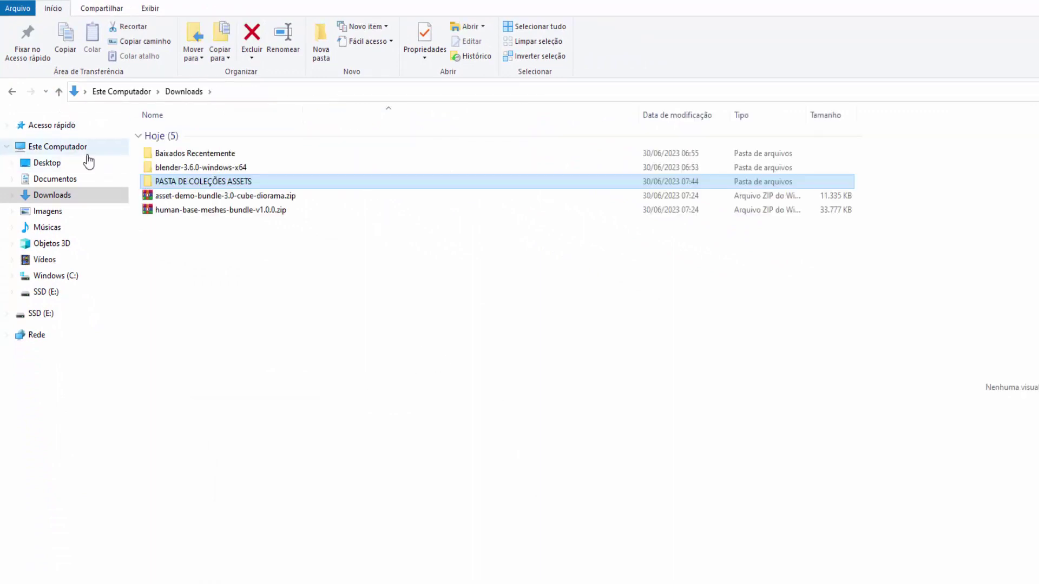
Copy all three items from human-base-meshes-bundle-v1.0.0.zip into Human Base Meshes
double_click(195, 211)
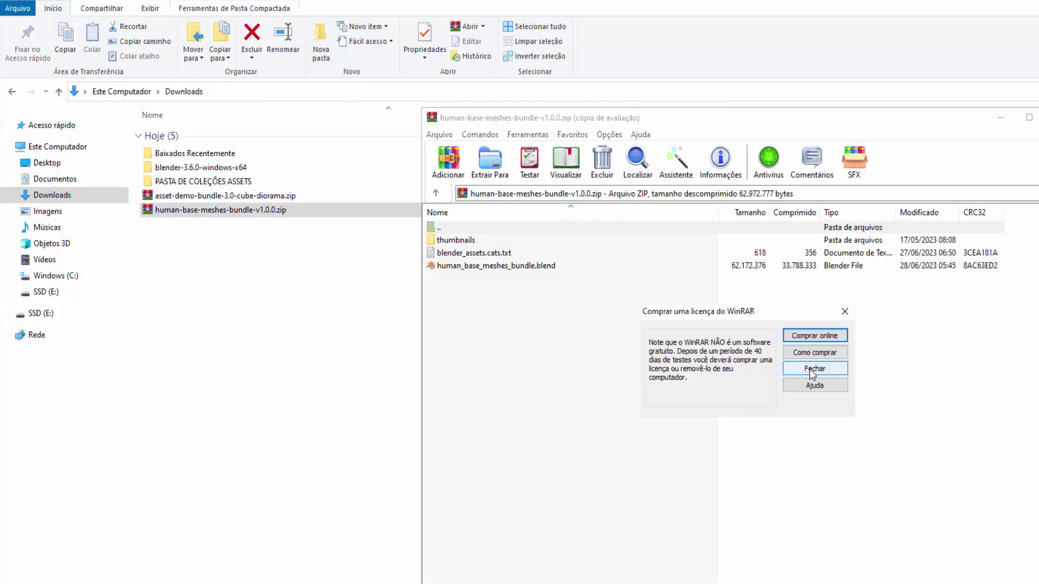
left_click(809, 368)
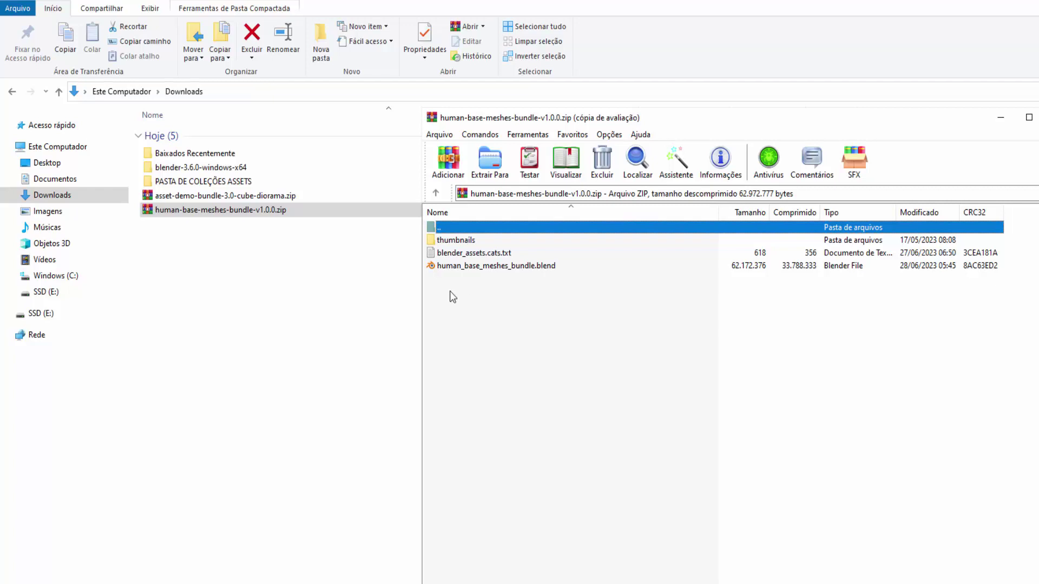
left_click_drag(449, 291, 471, 236)
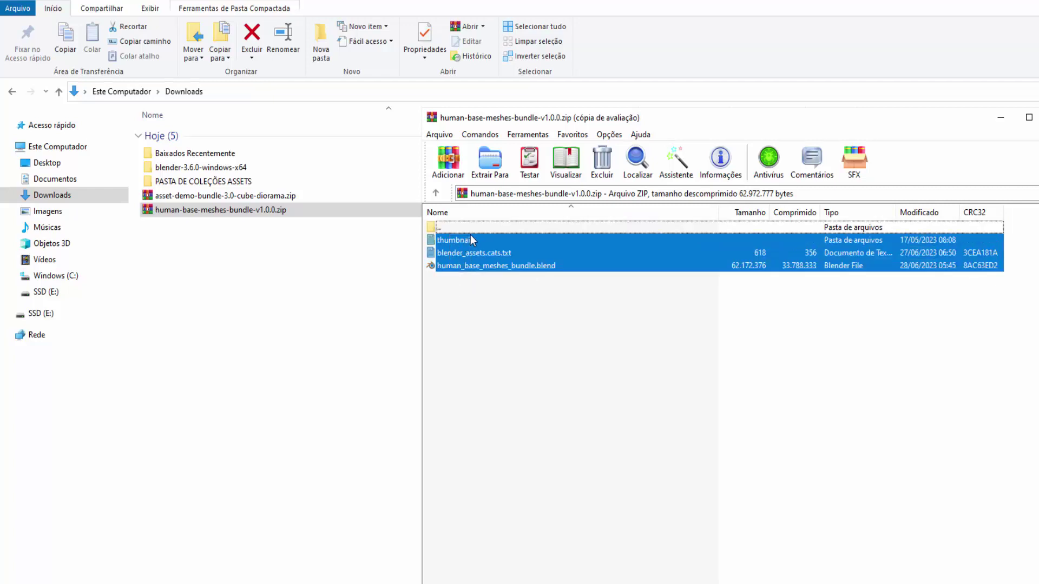
double_click(184, 181)
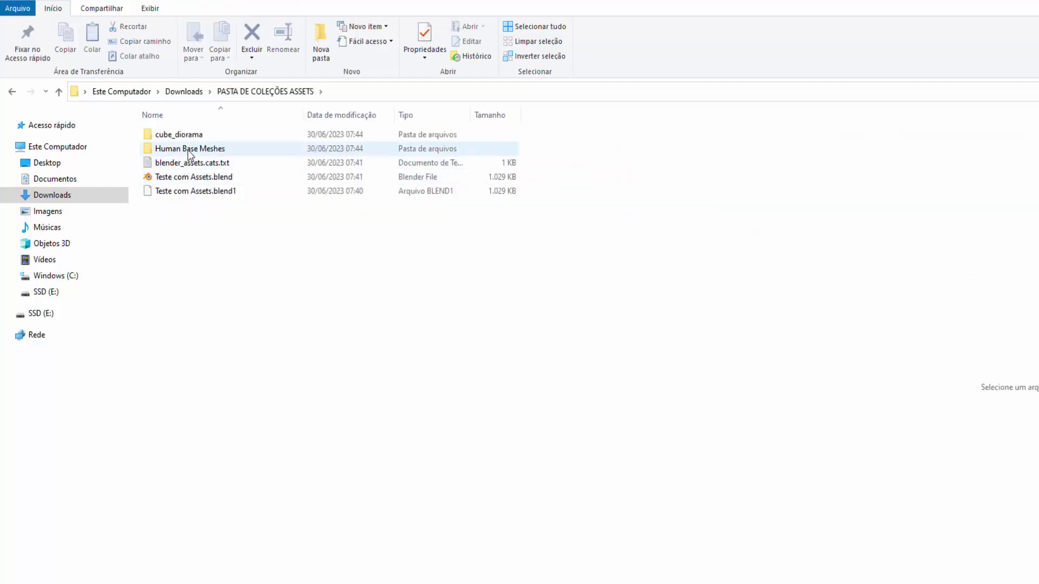
double_click(189, 152)
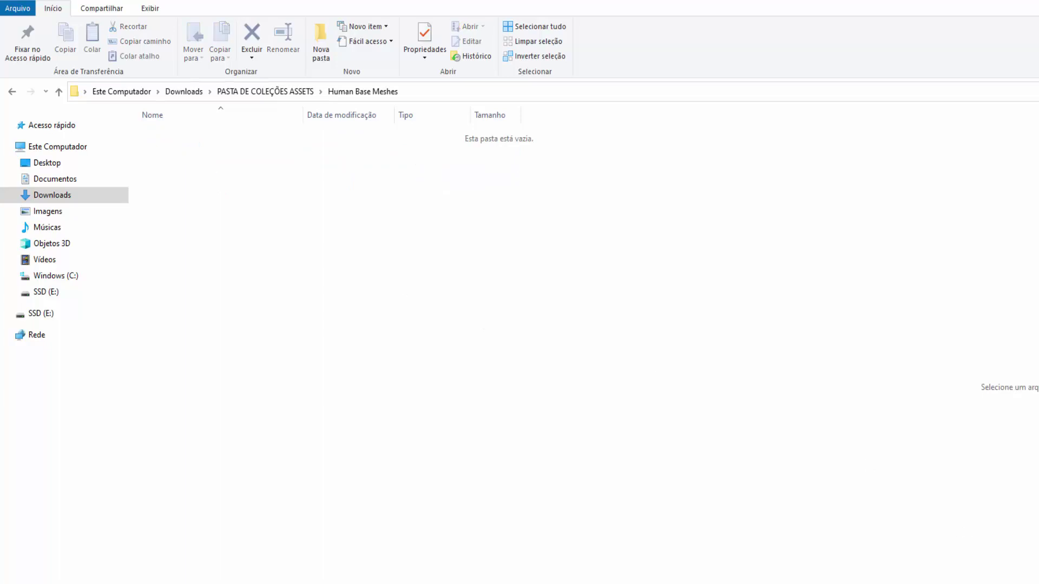
left_click(399, 573)
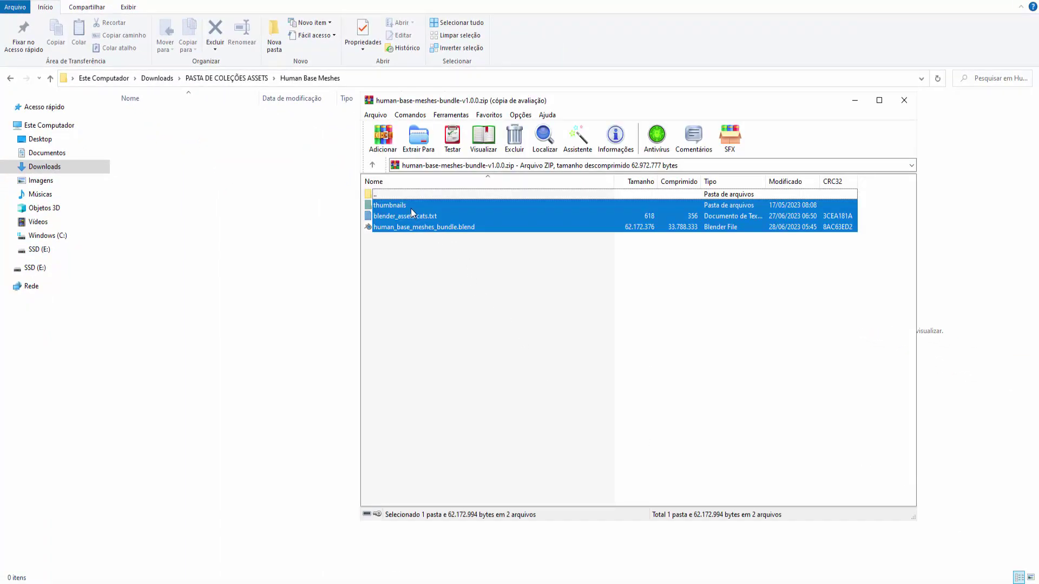
left_click_drag(413, 213, 165, 152)
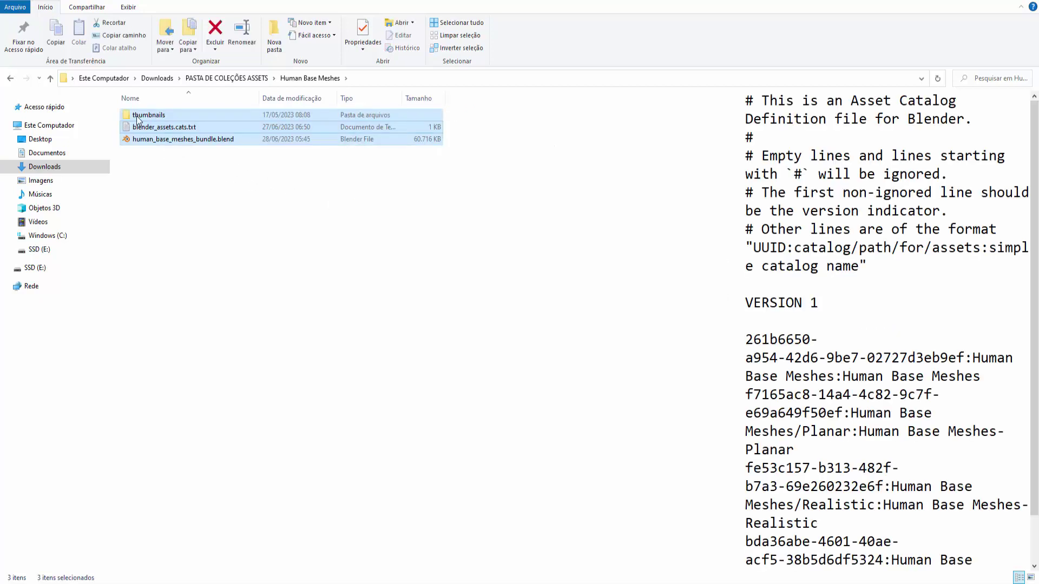
left_click(9, 78)
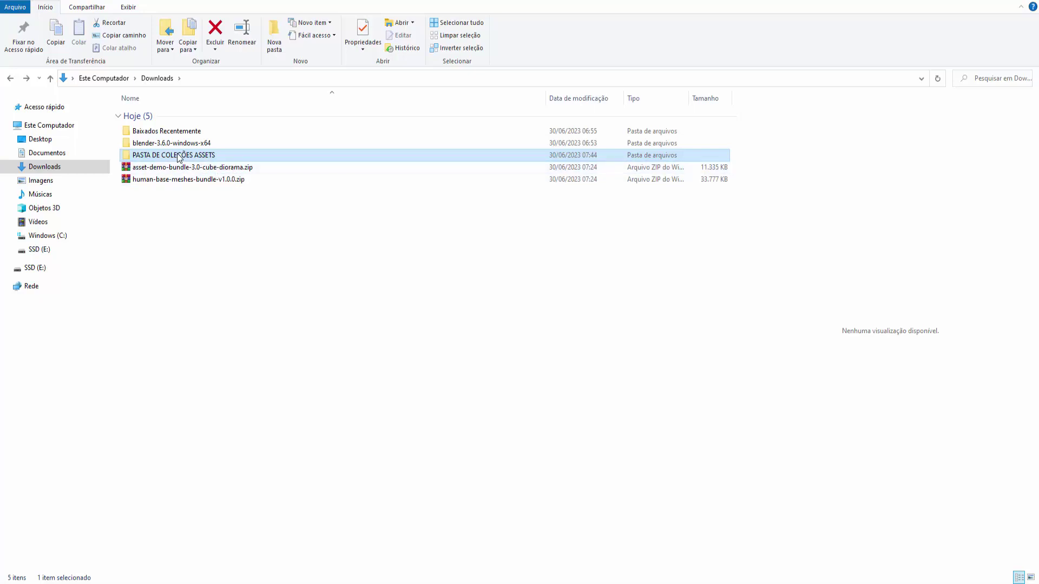
left_click(342, 242)
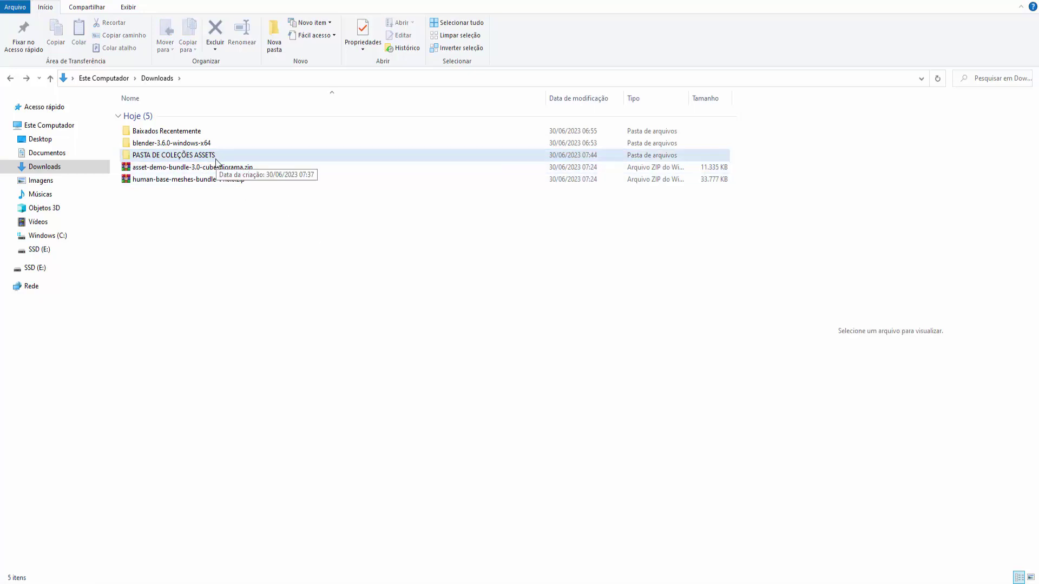
Back in Blender, open Edit > Preferences
left_click(842, 549)
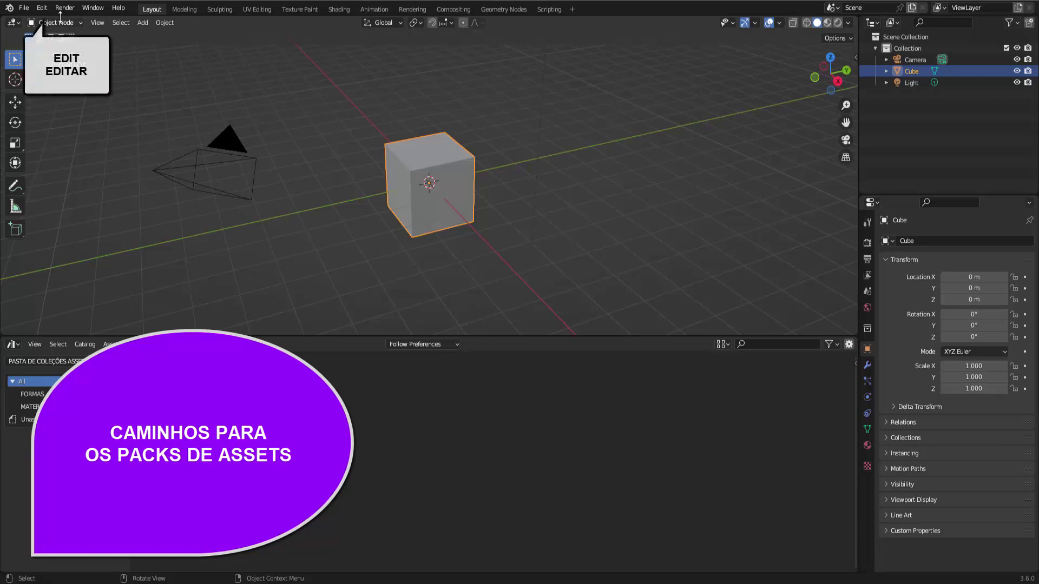
left_click(43, 7)
left_click(80, 167)
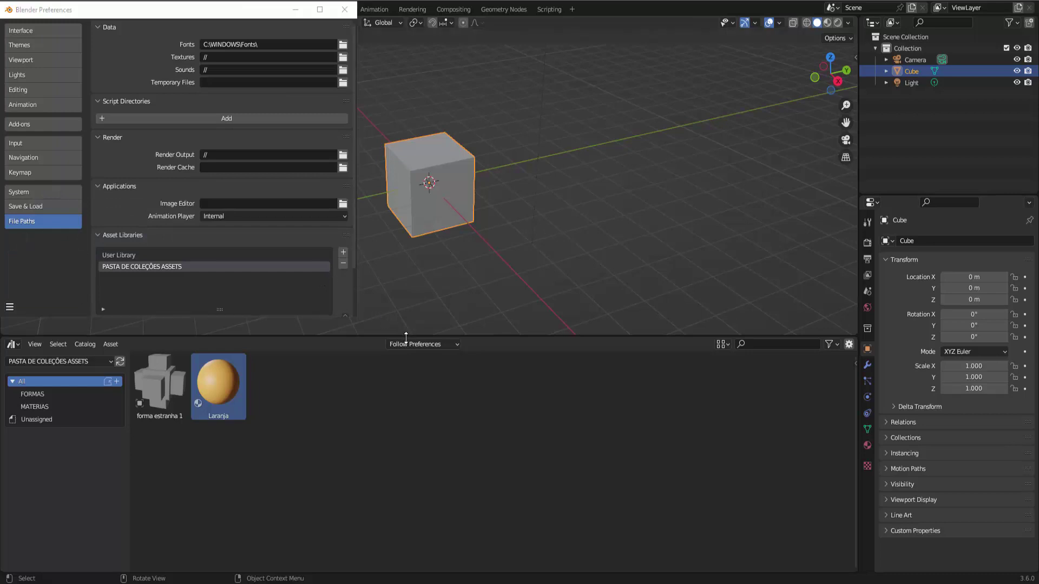
left_click_drag(406, 337, 384, 465)
Add PASTA DE COLEÇÕES ASSETS\Human Base Meshes as a new asset library
left_click(343, 252)
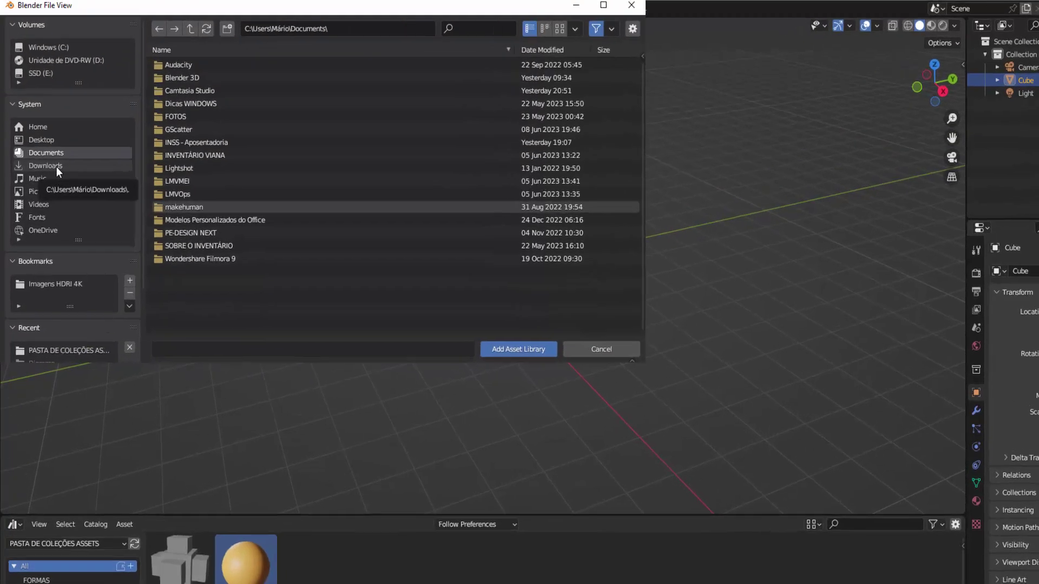
left_click(51, 147)
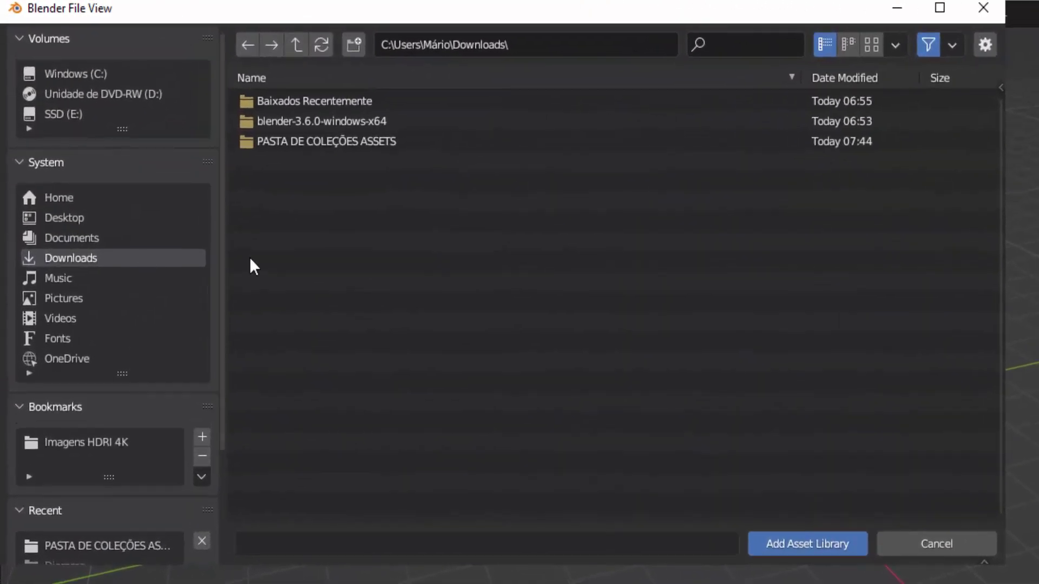
double_click(294, 143)
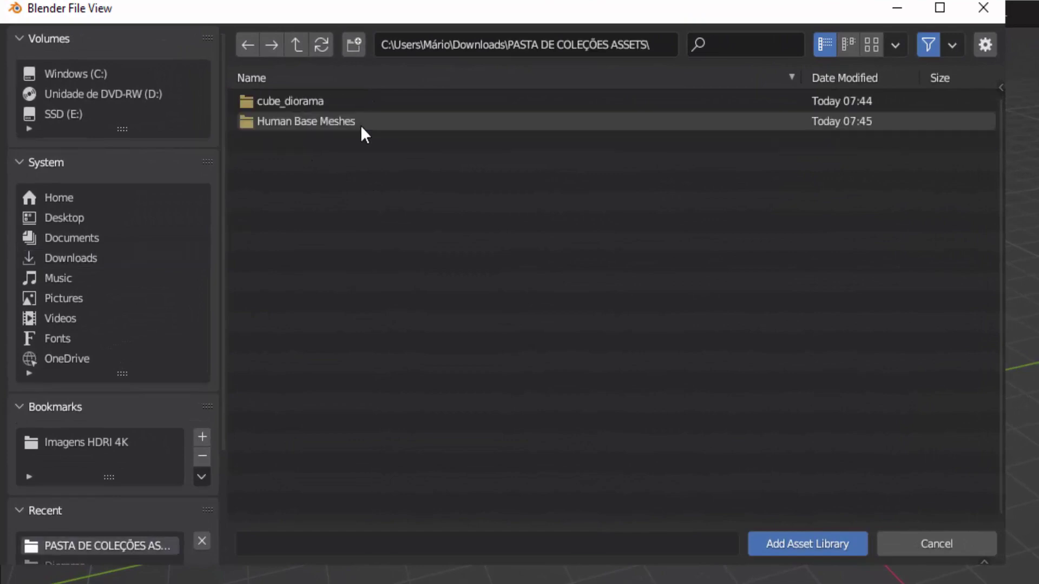
left_click(297, 123)
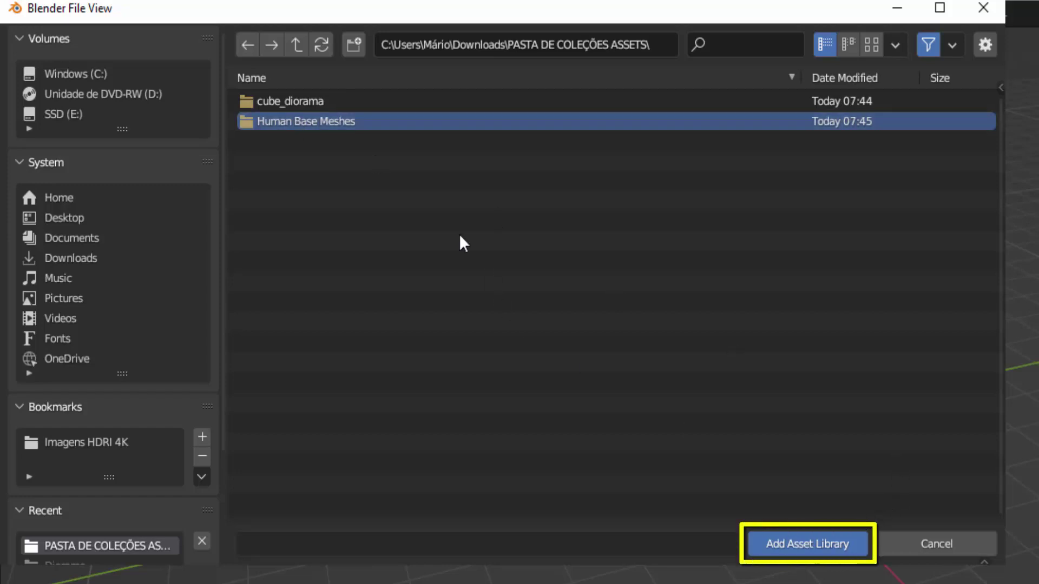
double_click(342, 121)
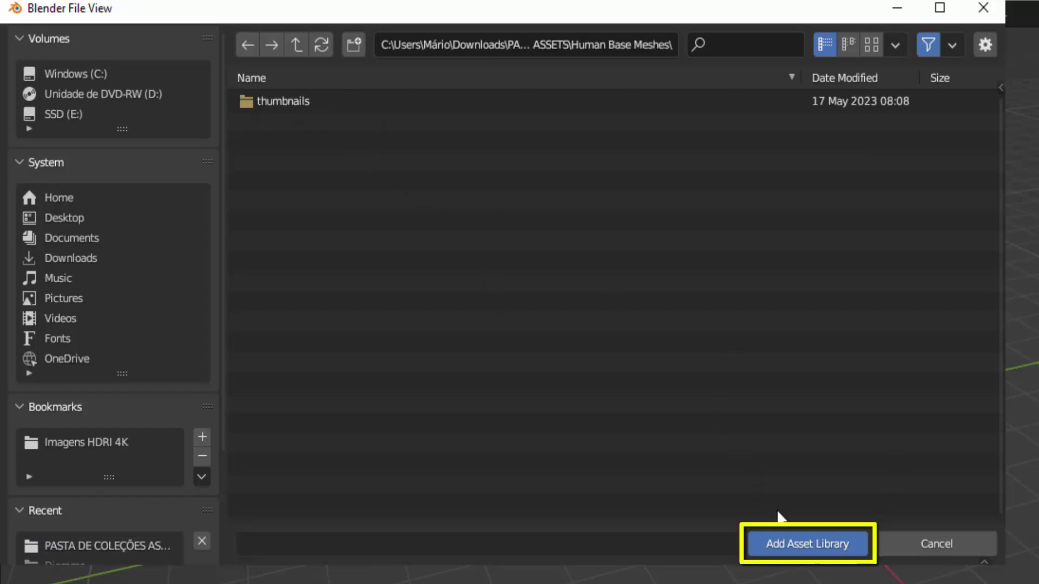
left_click(798, 542)
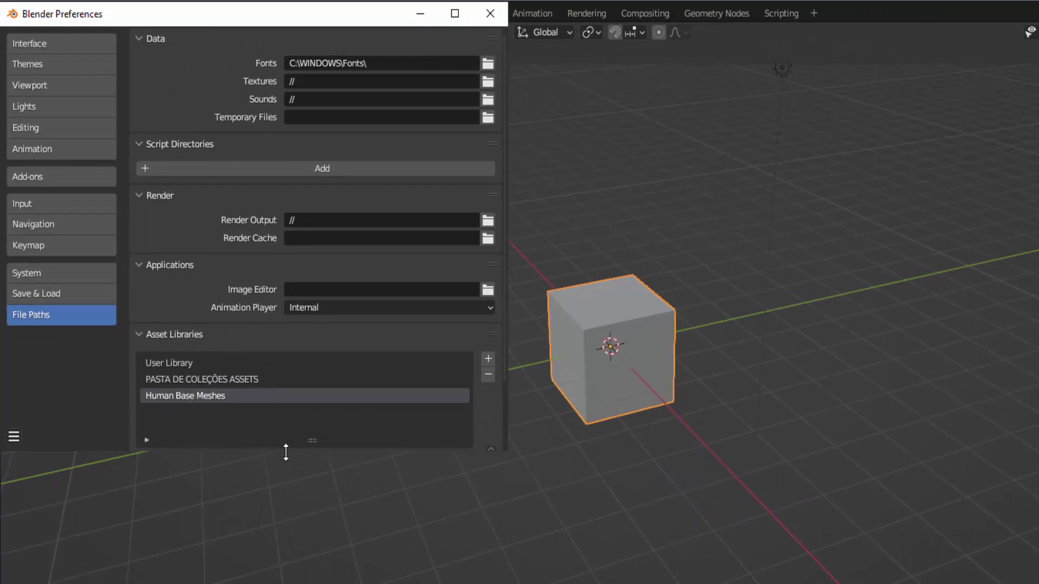
Add the cube_diorama folder as a fourth asset library and close Preferences
left_click_drag(287, 456, 279, 553)
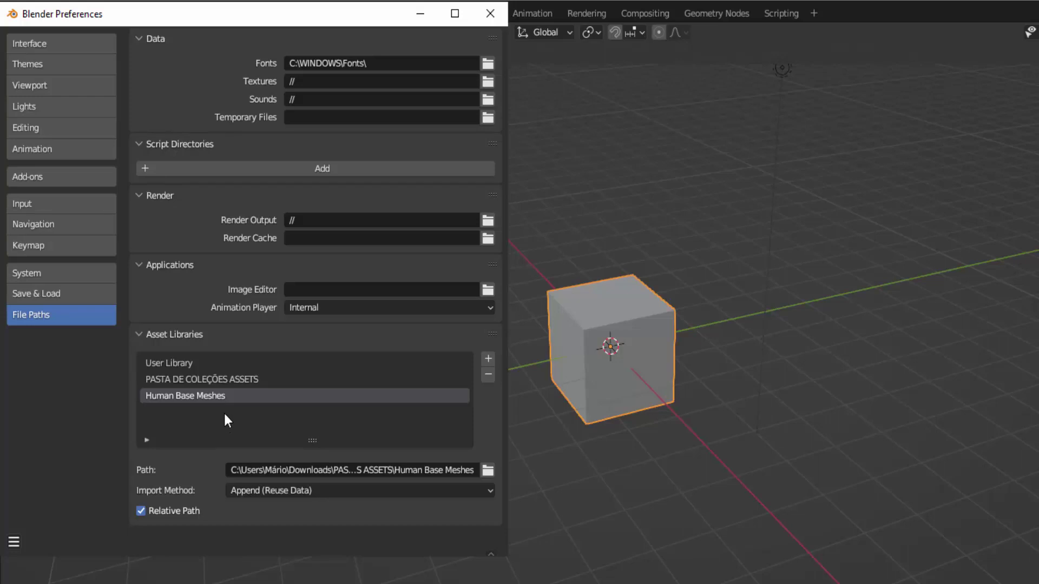
left_click(488, 359)
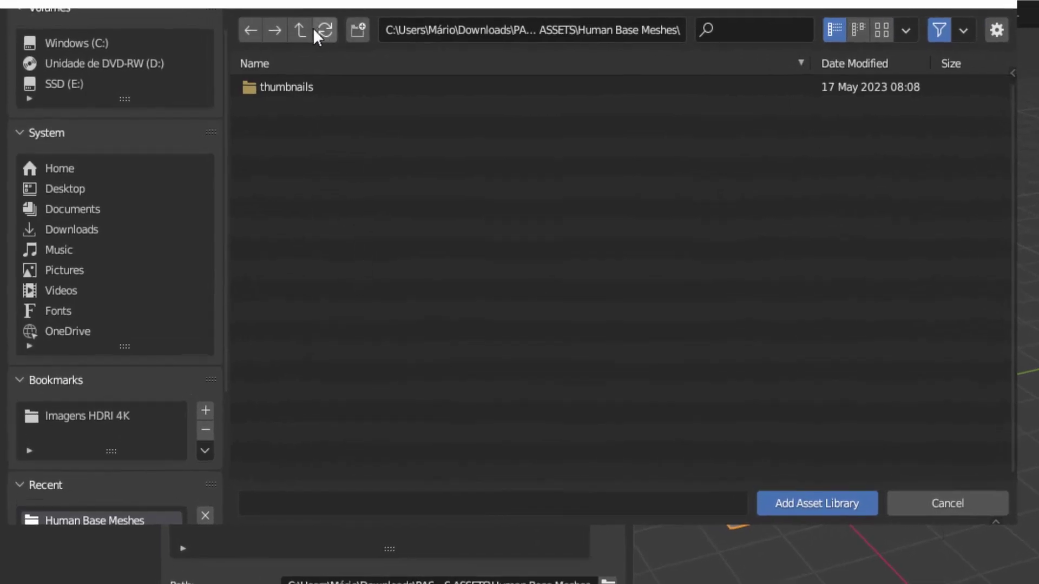
left_click(301, 29)
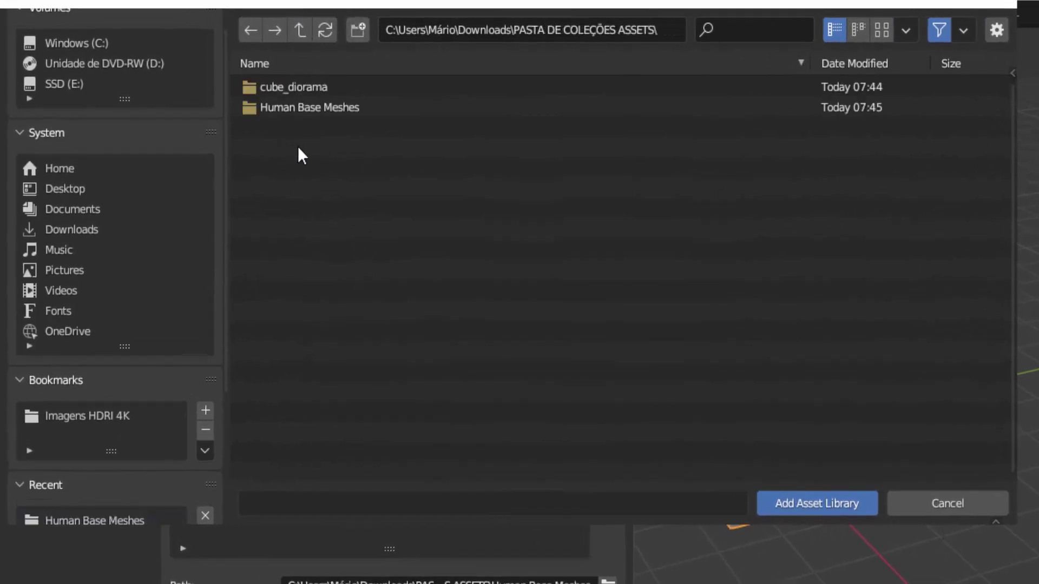
left_click(282, 85)
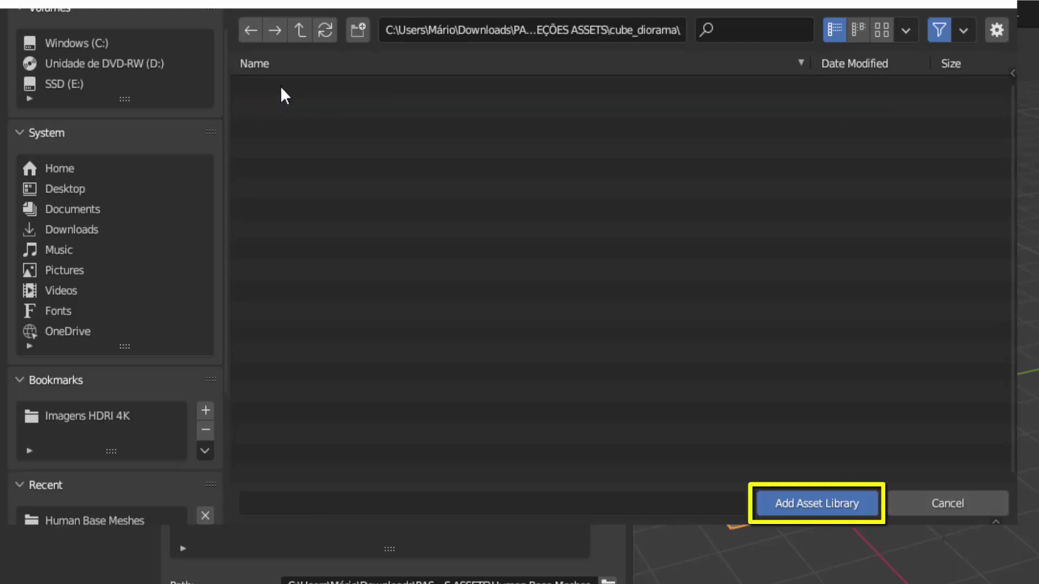
left_click(806, 506)
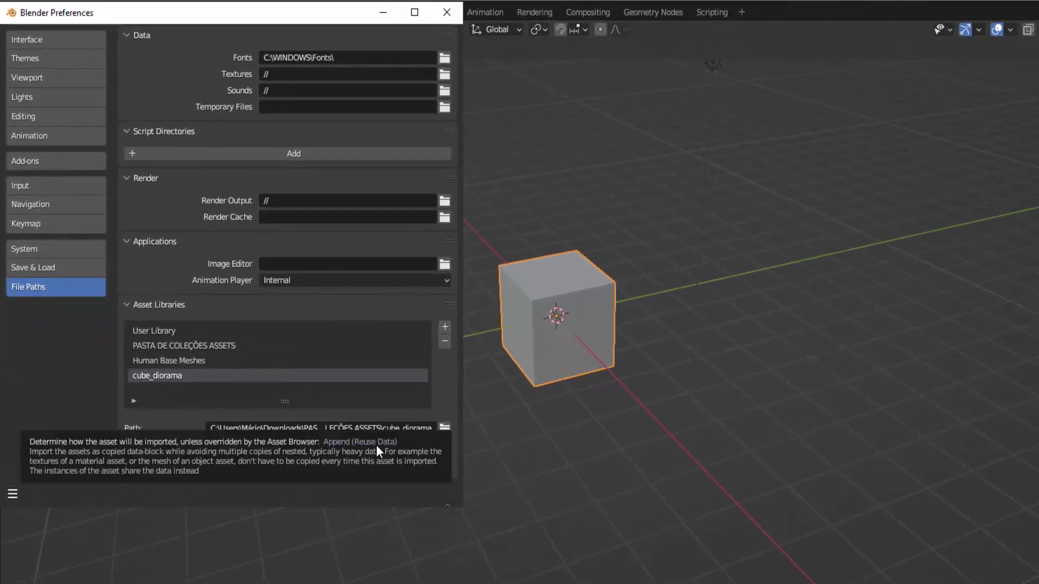
left_click(18, 495)
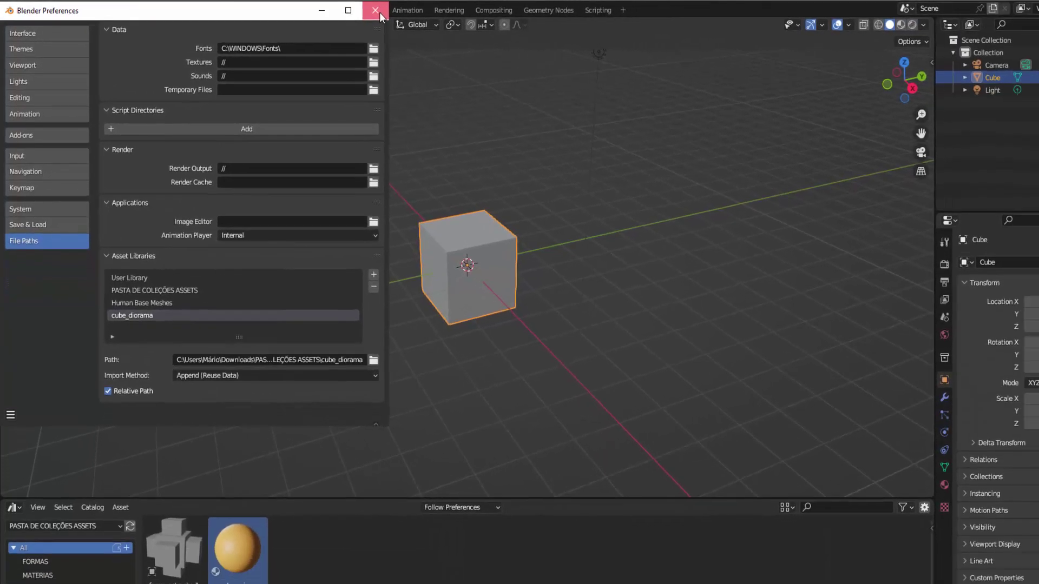
left_click(378, 12)
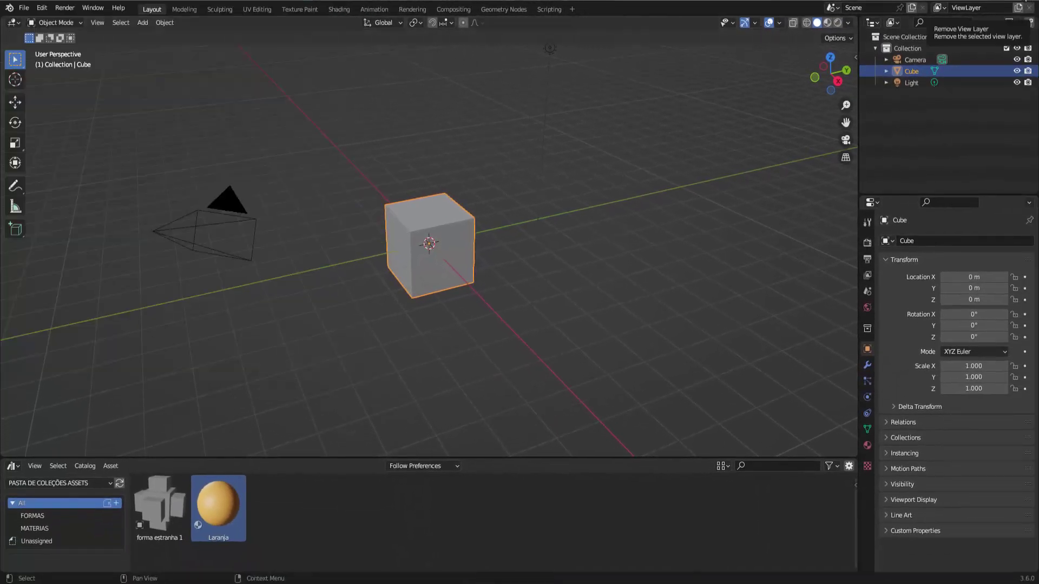
Enlarge the bottom timeline area and turn it into an Asset Browser
left_click(24, 7)
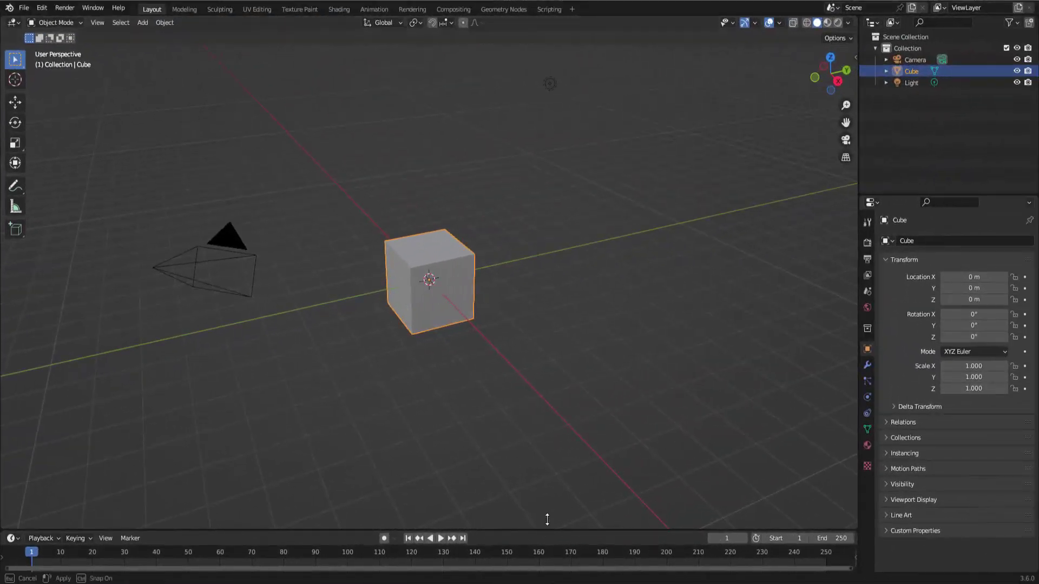
left_click_drag(549, 528, 565, 334)
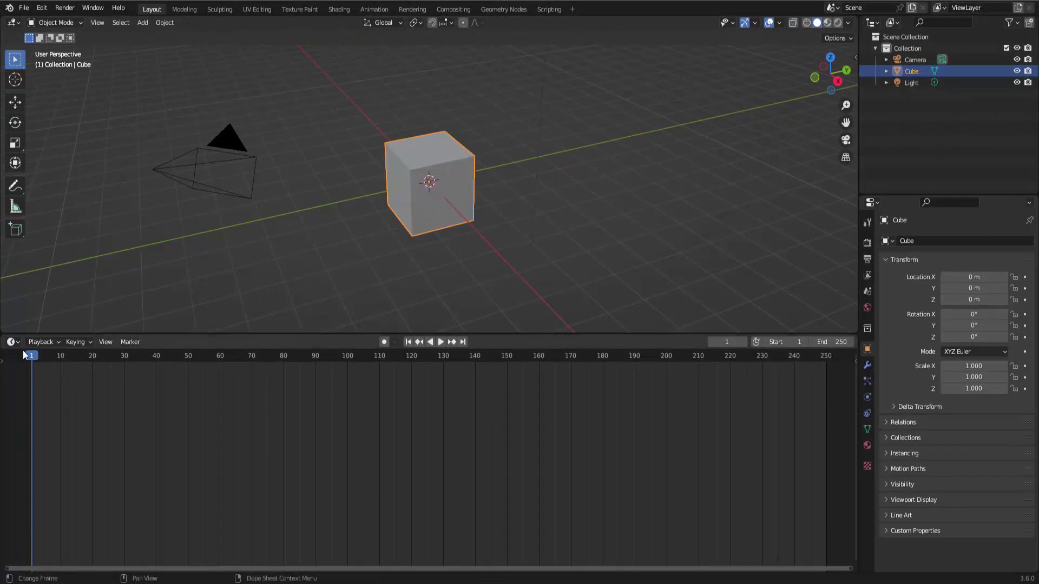
left_click(13, 343)
left_click(331, 411)
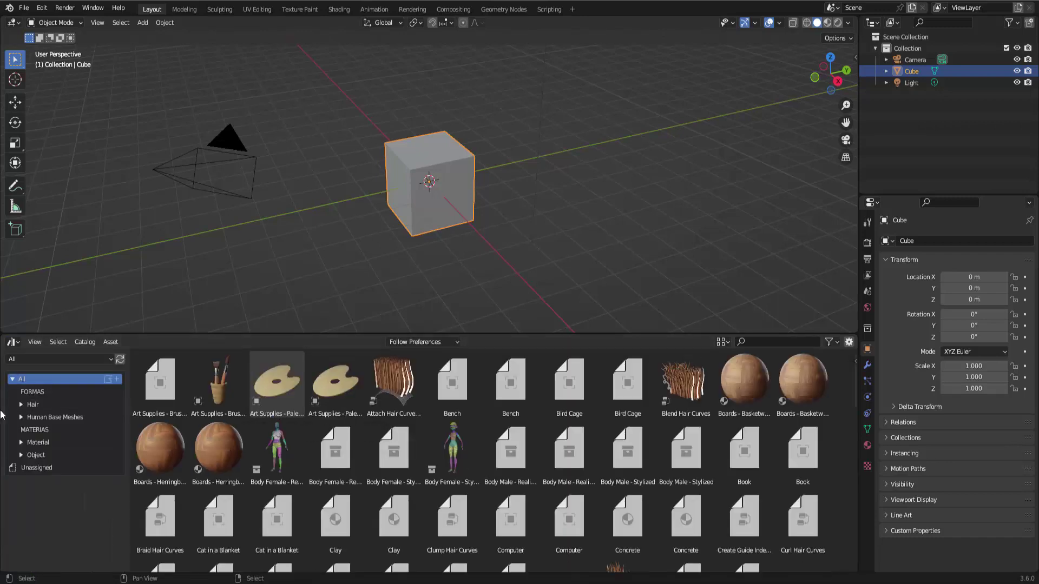
Browse the FORMAS, Hair and Human Base Meshes catalogs, ending on MATERIAS
left_click(33, 394)
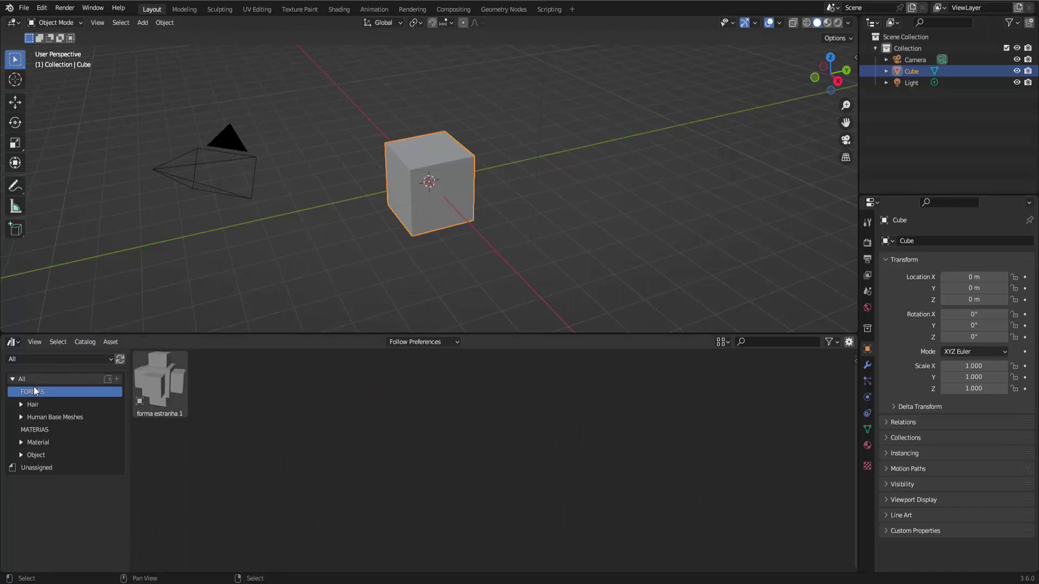
left_click(32, 405)
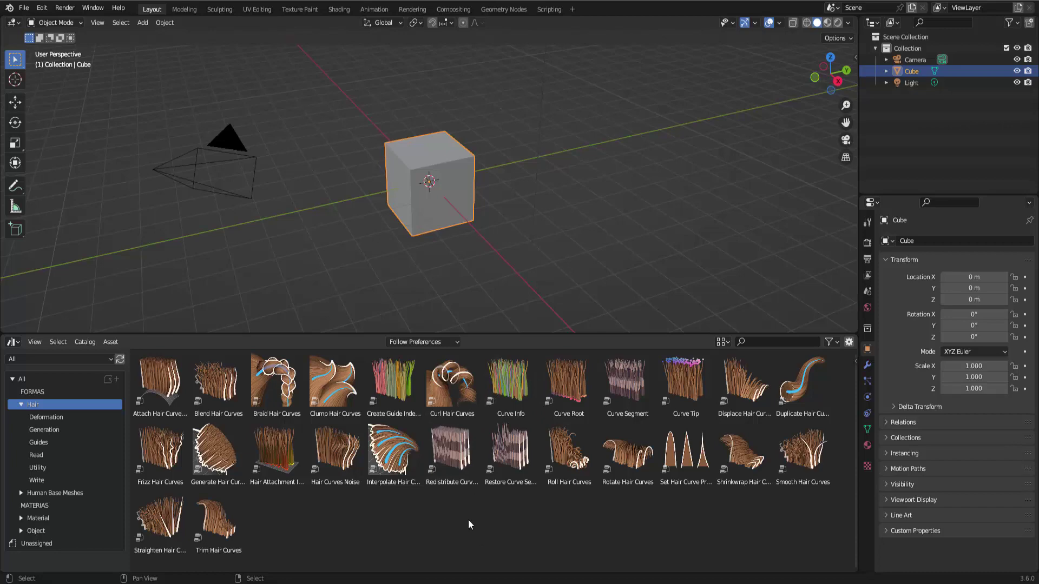
left_click(20, 404)
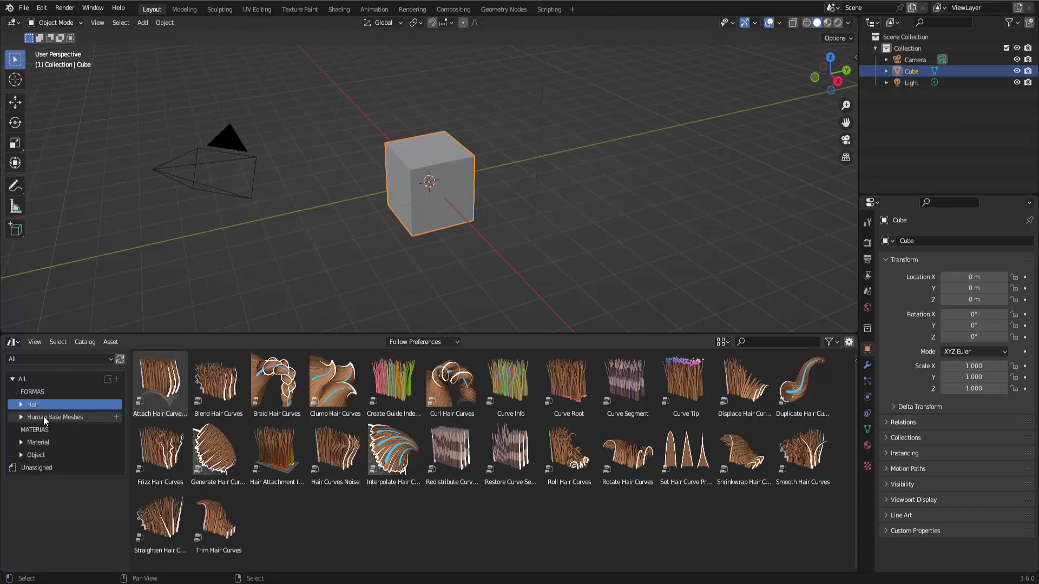
left_click(43, 416)
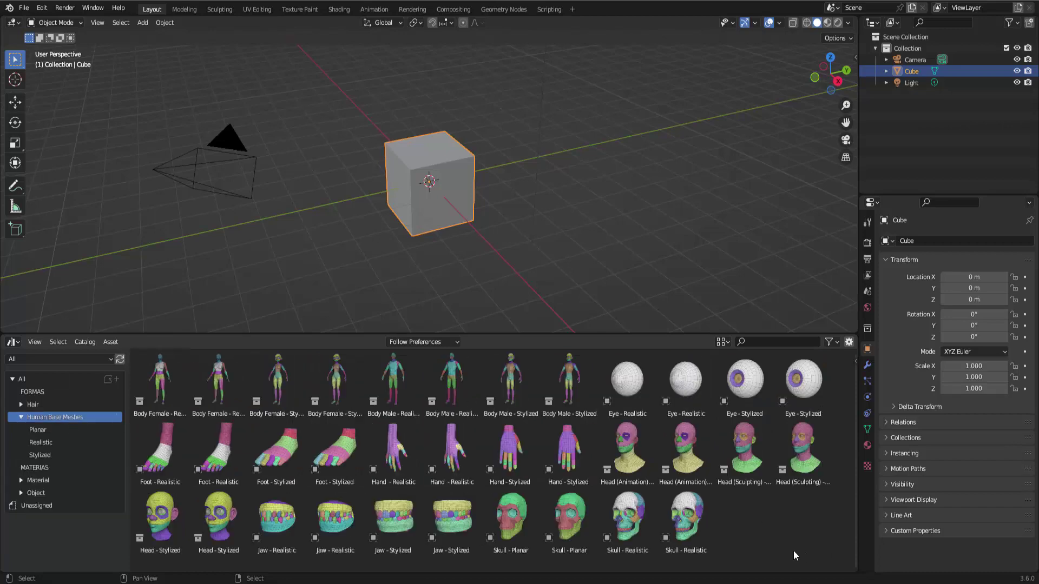
left_click(37, 430)
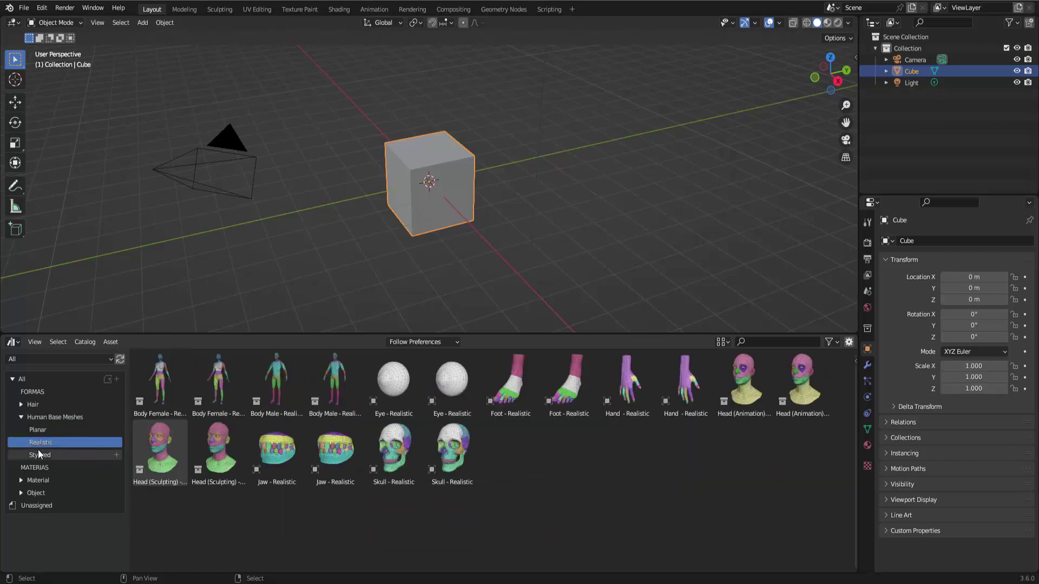
left_click(39, 454)
left_click(25, 420)
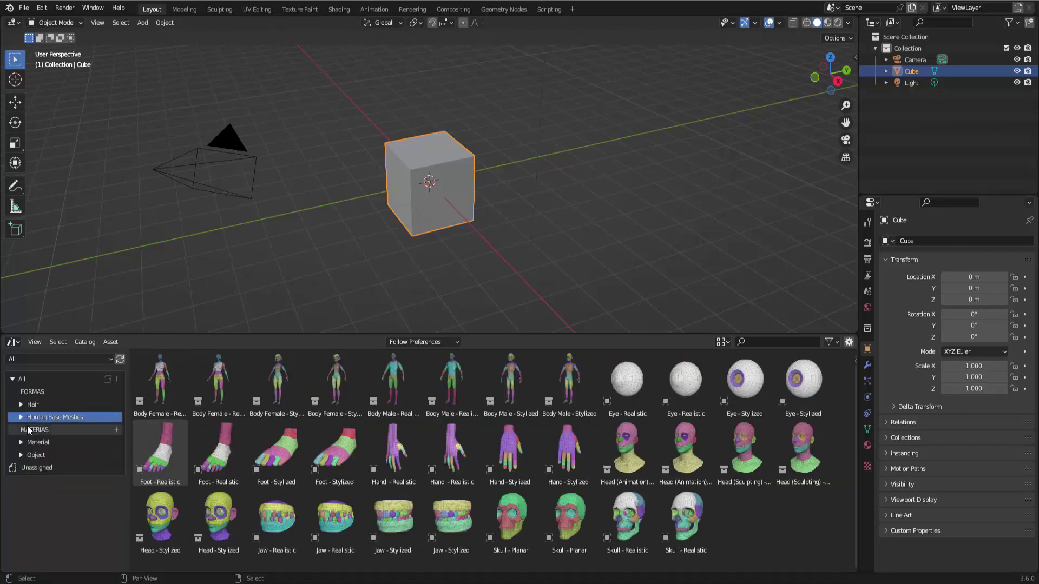
left_click(31, 429)
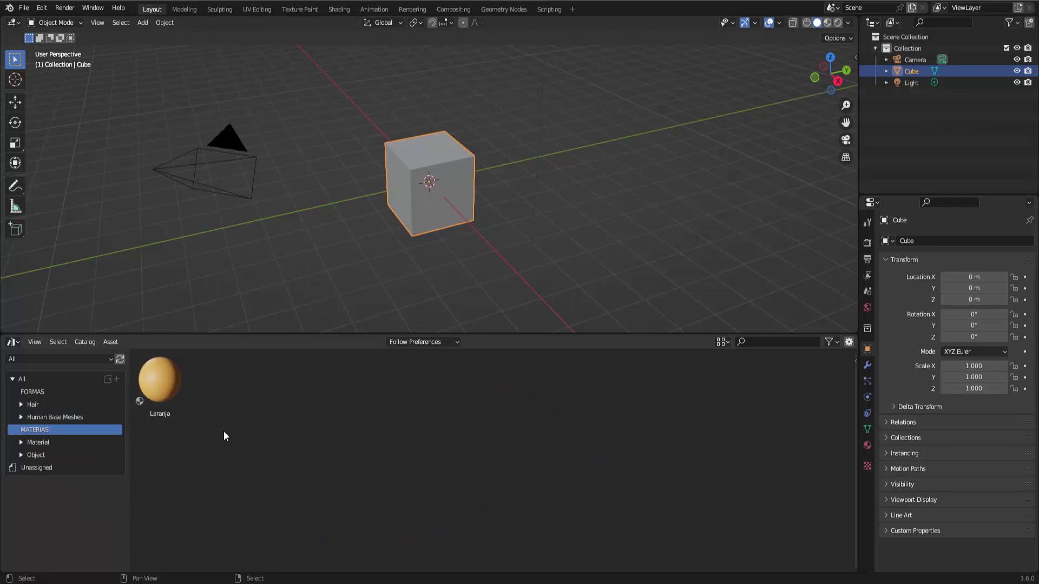
Look through the Material catalog's Floor, Others, Wall and Wood sub-catalogs
left_click(44, 442)
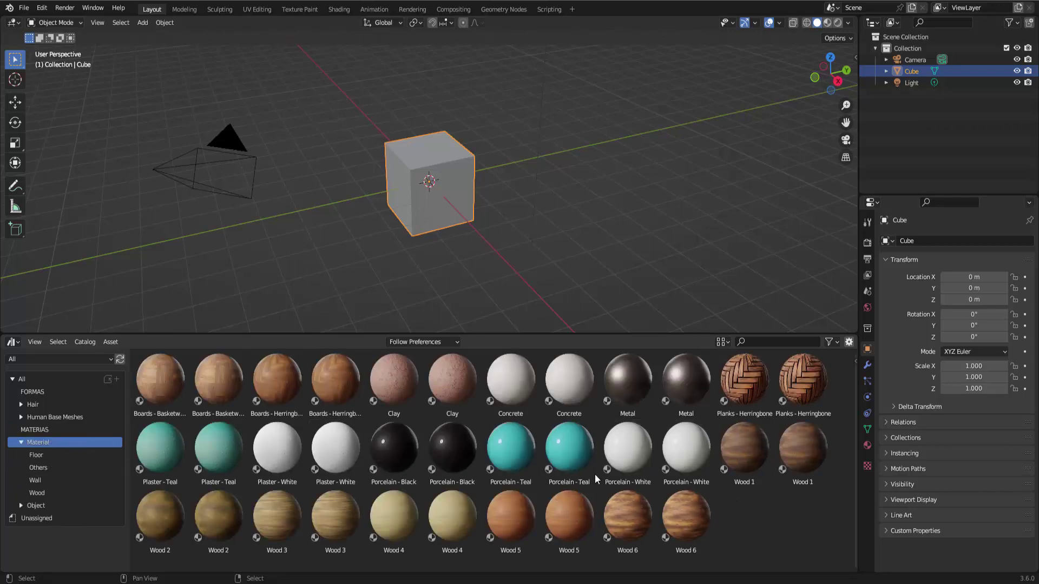
left_click(42, 452)
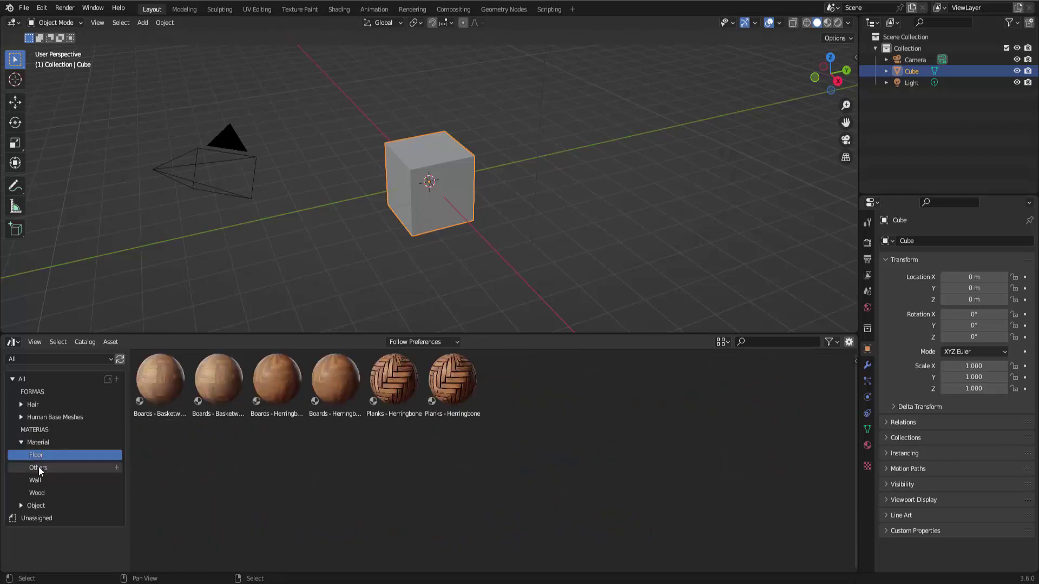
left_click(38, 467)
left_click(37, 479)
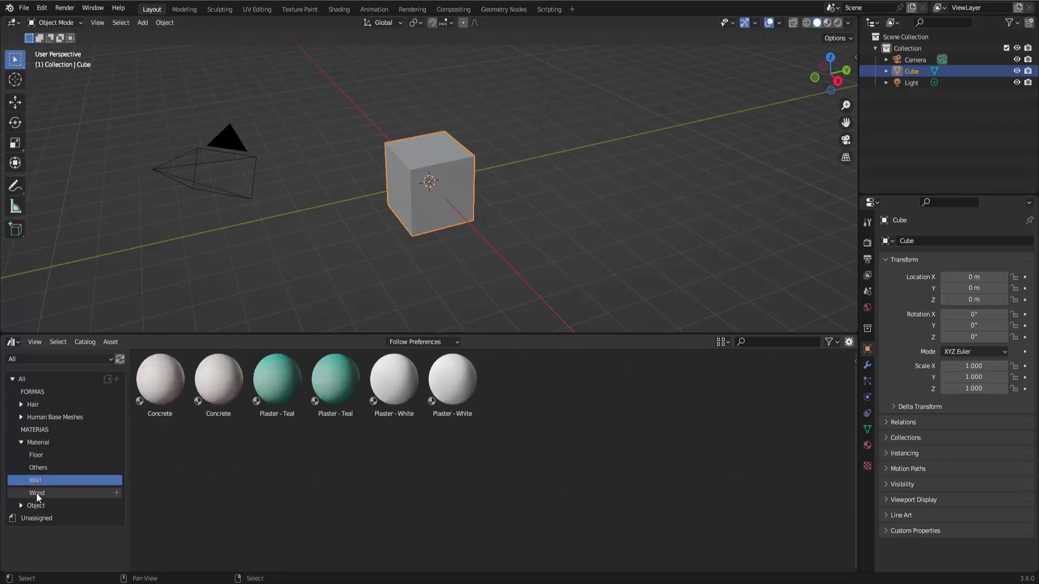
left_click(37, 492)
left_click(21, 443)
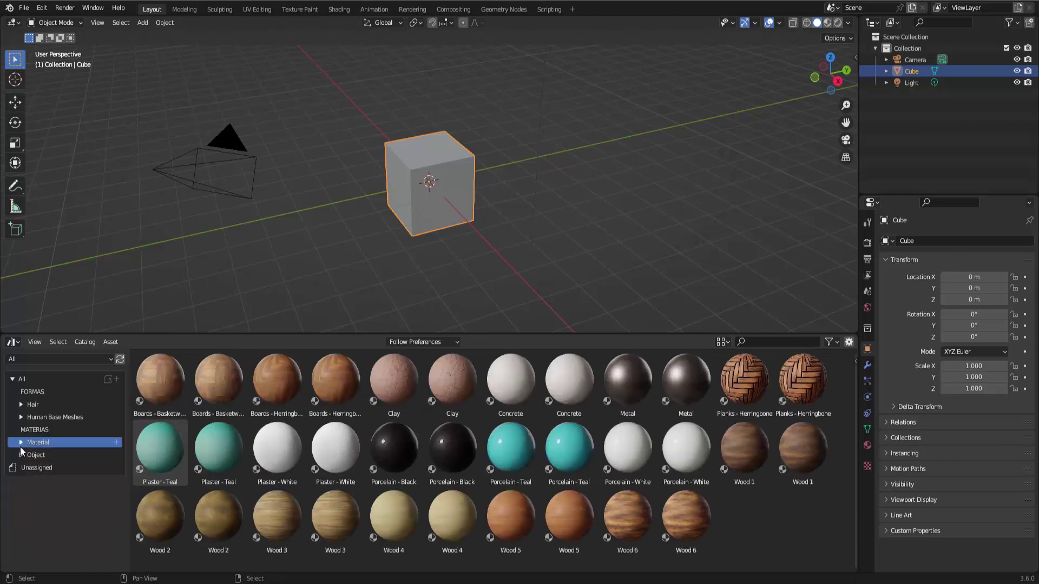
Show the Object catalog's assets and select the Book asset
left_click(37, 456)
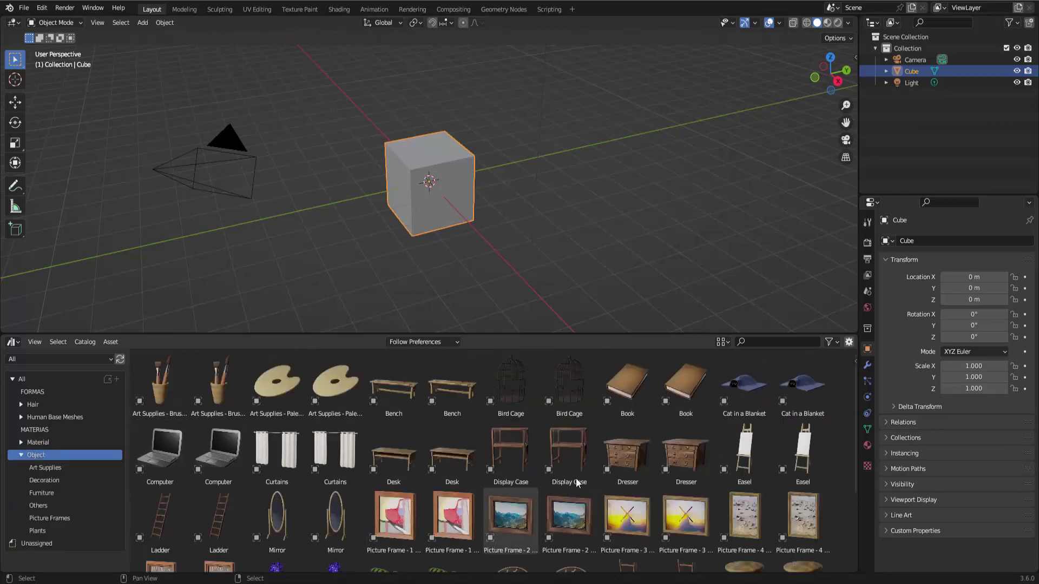
scroll(592, 468, "down", 2)
scroll(591, 468, "down", 3)
scroll(592, 469, "up", 3)
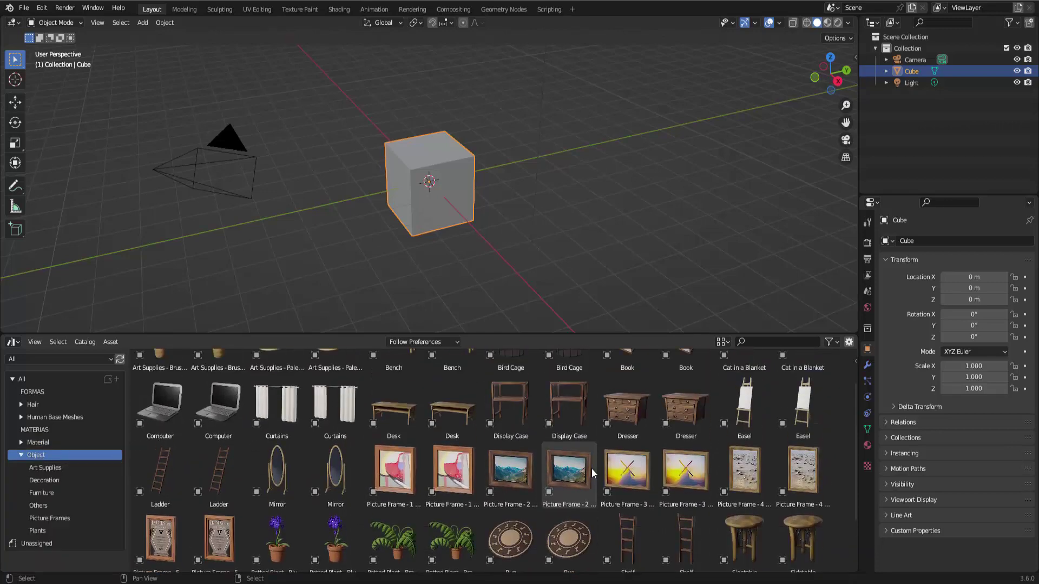
scroll(592, 469, "up", 2)
left_click(629, 401)
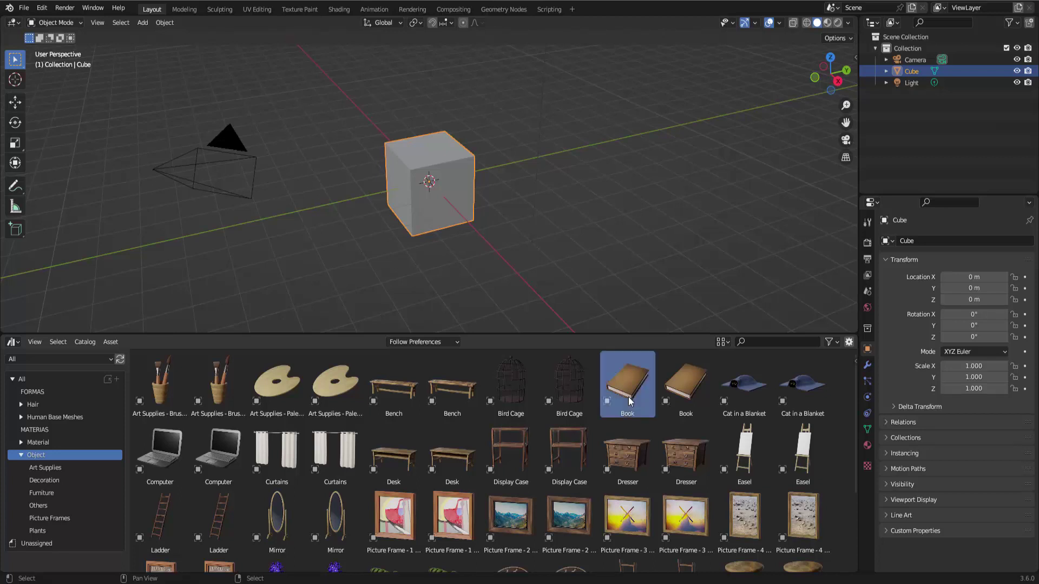
Place the Book beside the cube and scale it up to about 30.8
left_click_drag(628, 397, 594, 196)
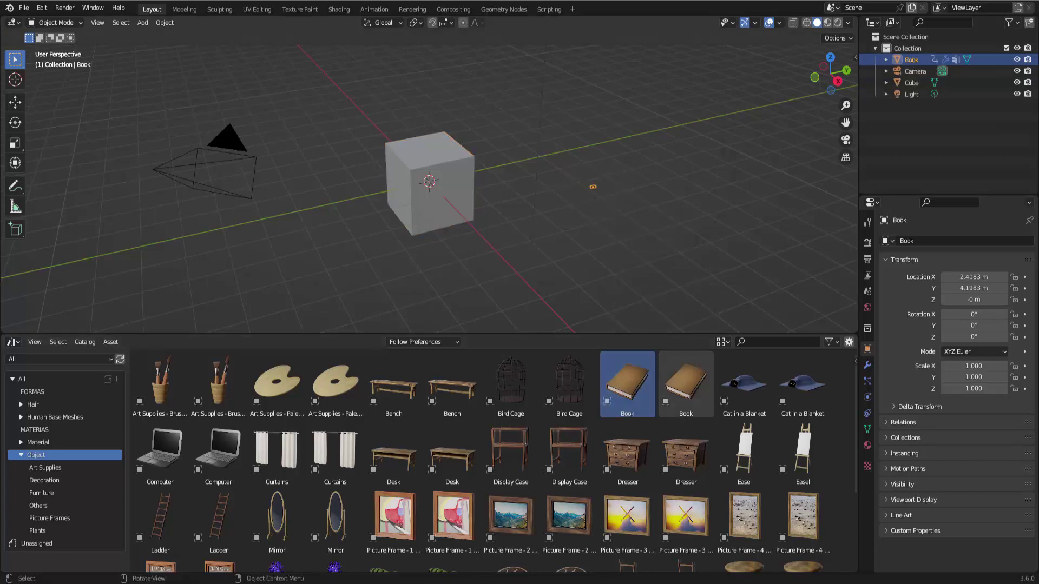
key("s")
left_click(569, 317)
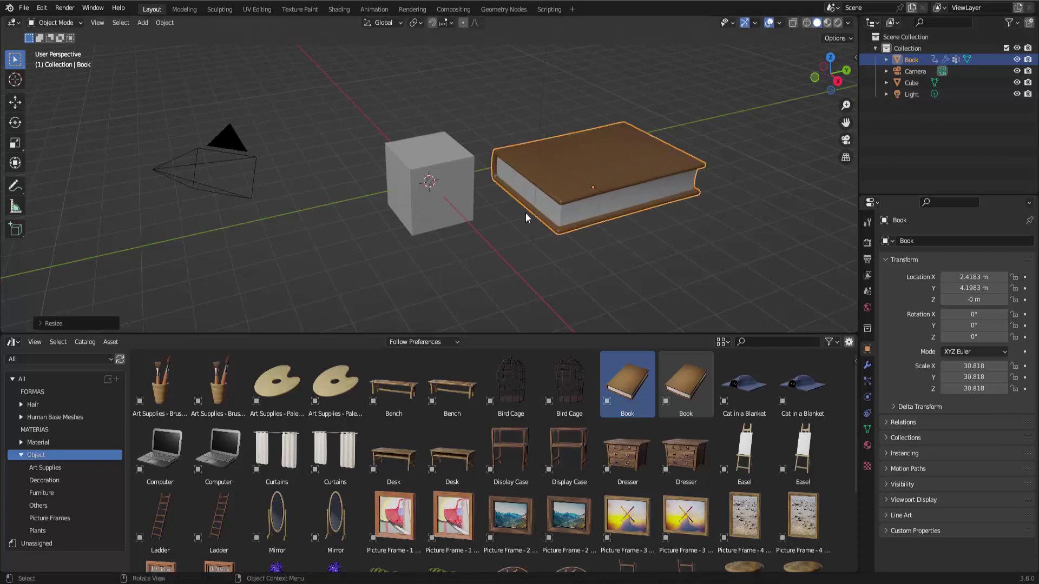
middle_click_drag(748, 226, 755, 212)
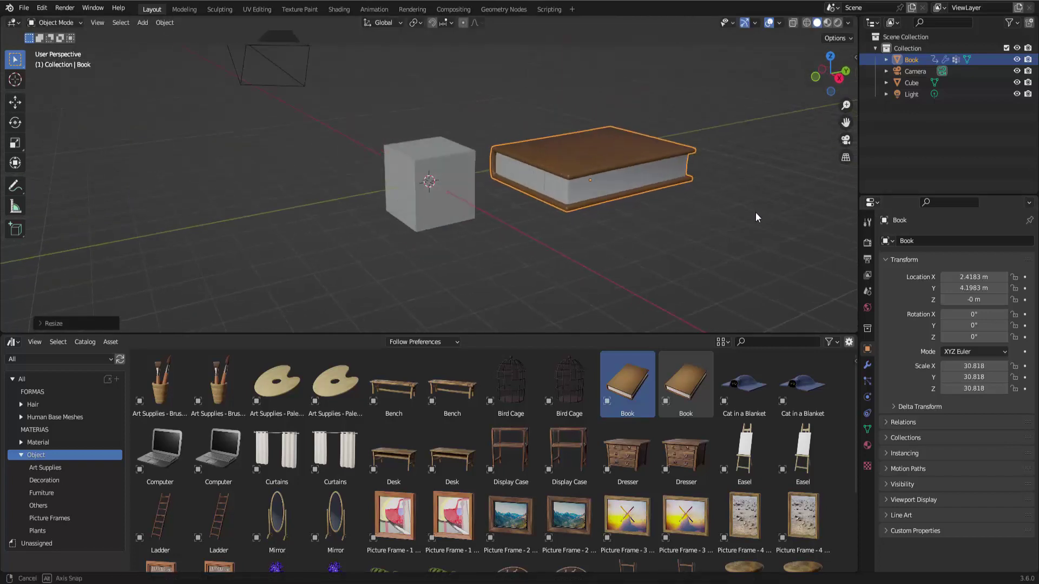